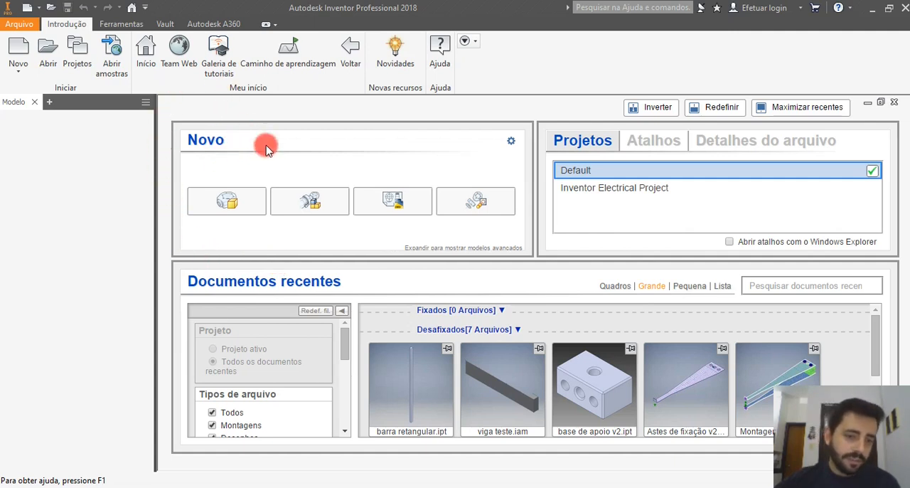
click(222, 203)
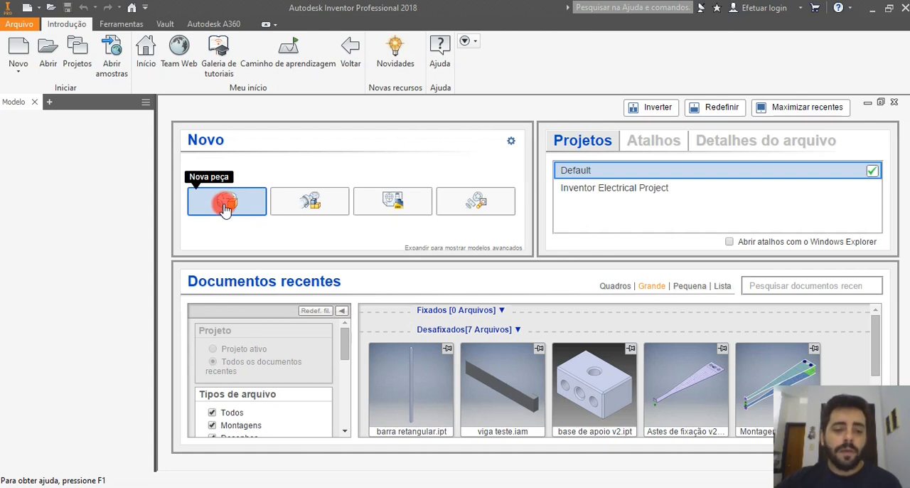
click(223, 210)
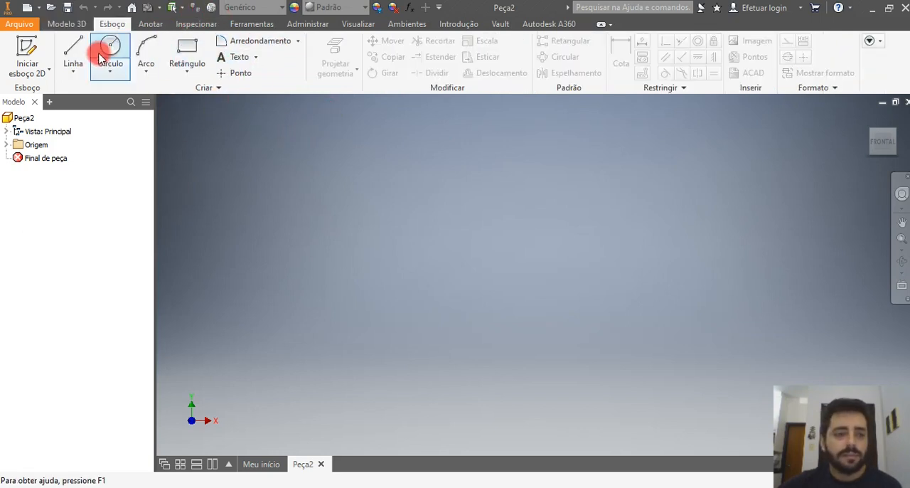
click(68, 27)
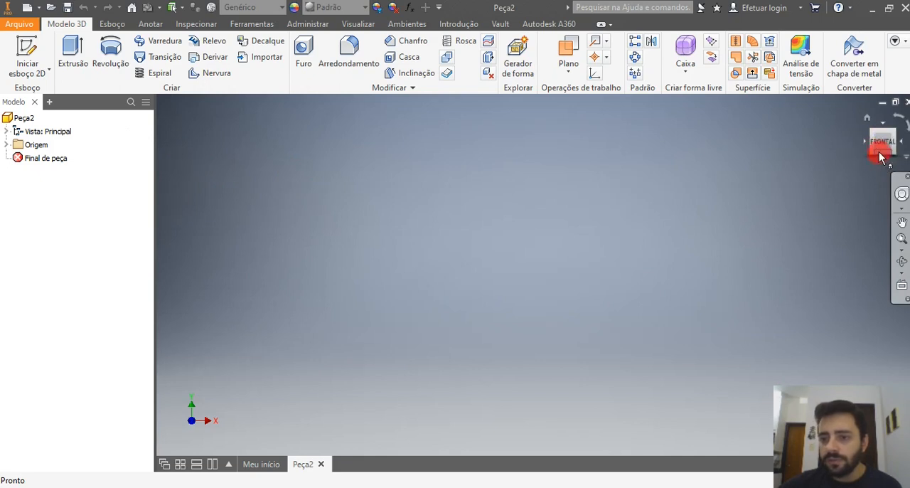
mouse_move(885, 145)
mouse_down()
mouse_move(842, 162)
mouse_move(881, 154)
mouse_move(885, 143)
mouse_up()
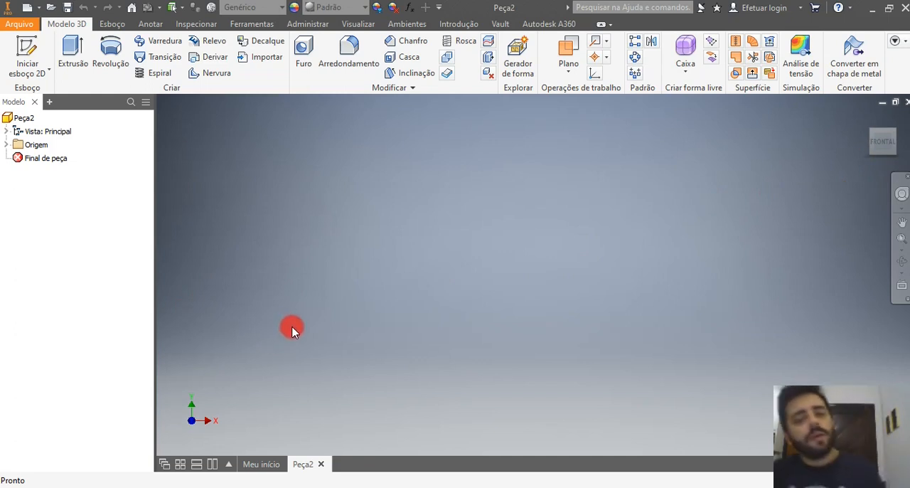
click(896, 140)
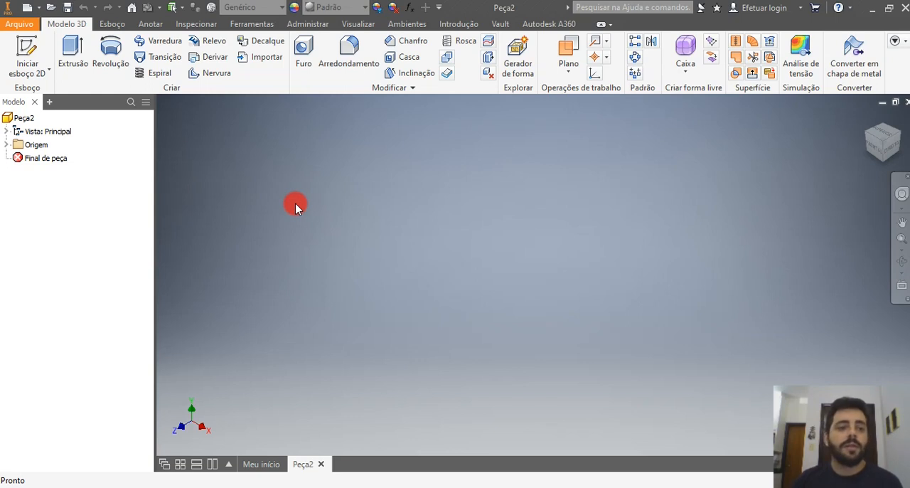
click(18, 29)
click(756, 217)
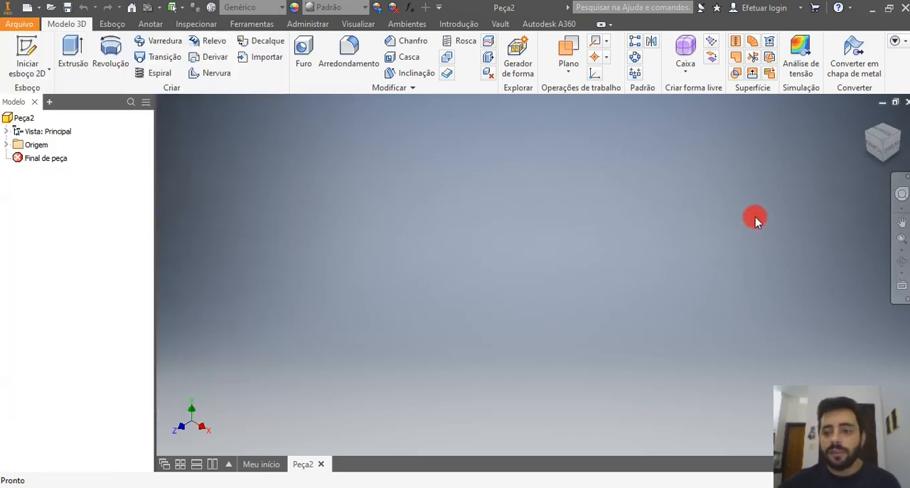
click(900, 106)
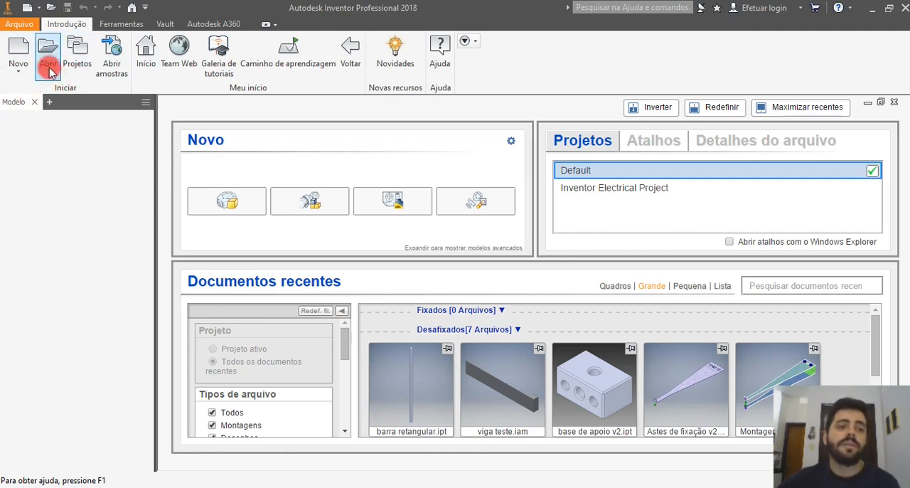
Bring up the dialog for opening an existing file.
click(28, 24)
click(43, 103)
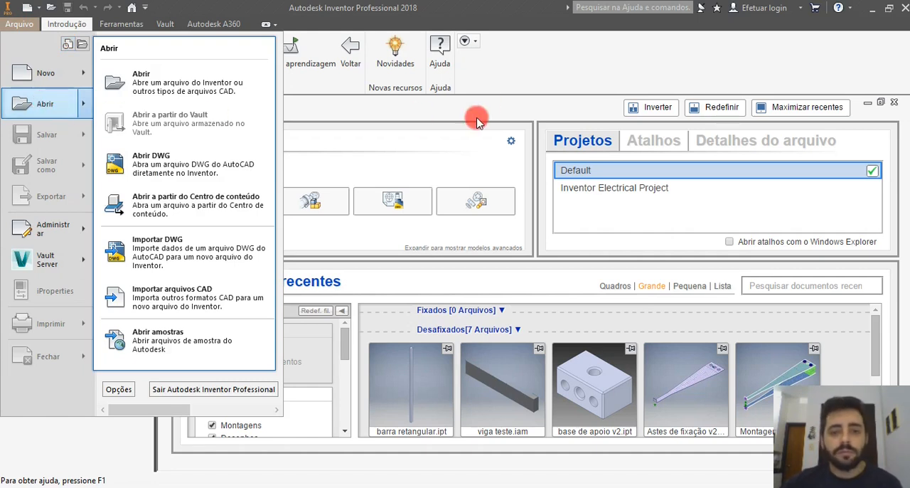
click(485, 88)
click(43, 47)
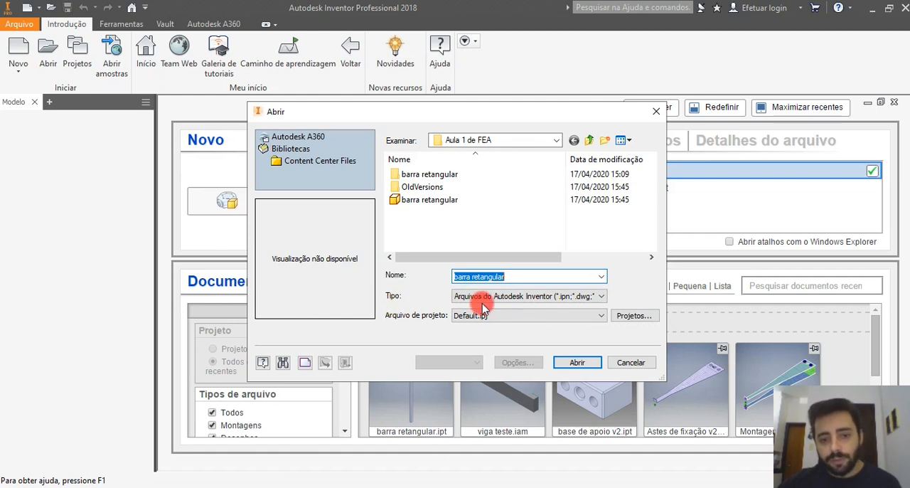
Filter the files in the Aula 1 de FEA folder by SolidWorks type, and by Parasolid text (*.x_t) type.
click(601, 296)
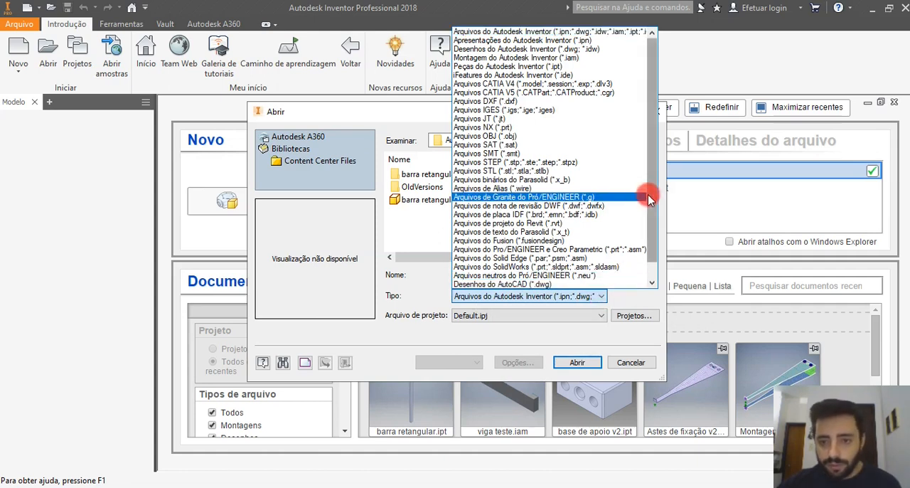
drag(651, 196, 655, 226)
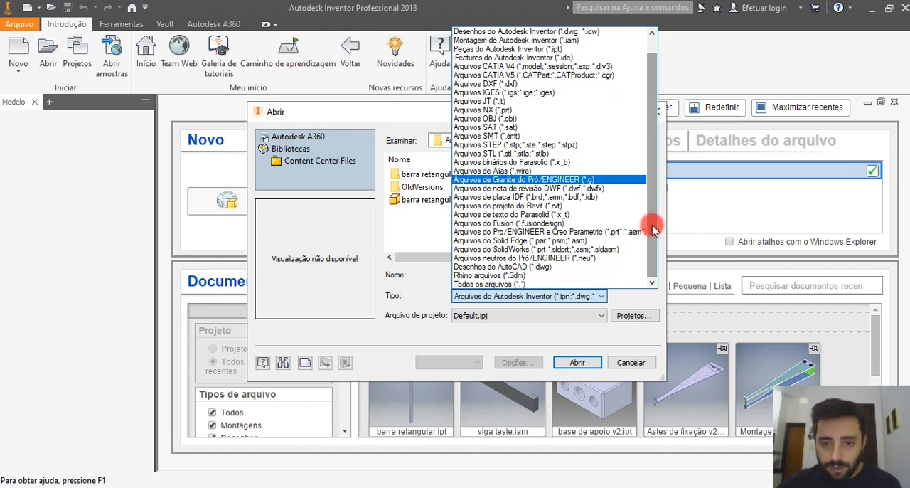
click(521, 249)
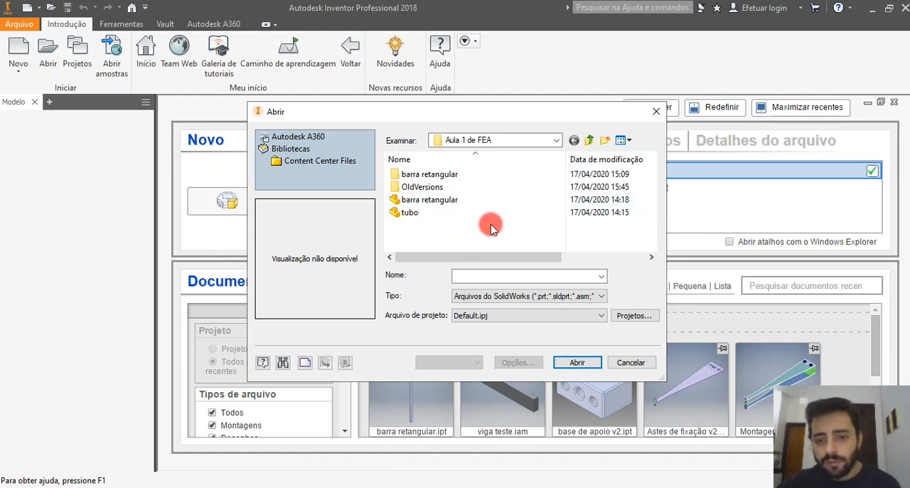
click(585, 296)
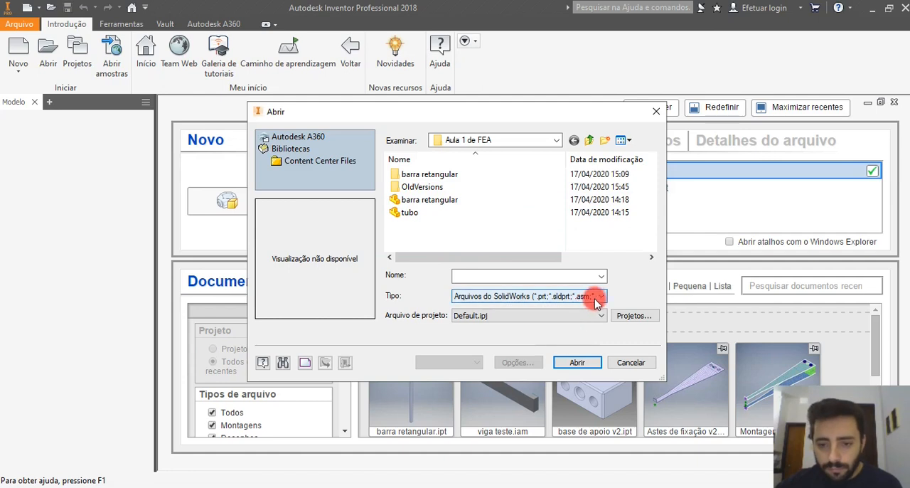
click(603, 296)
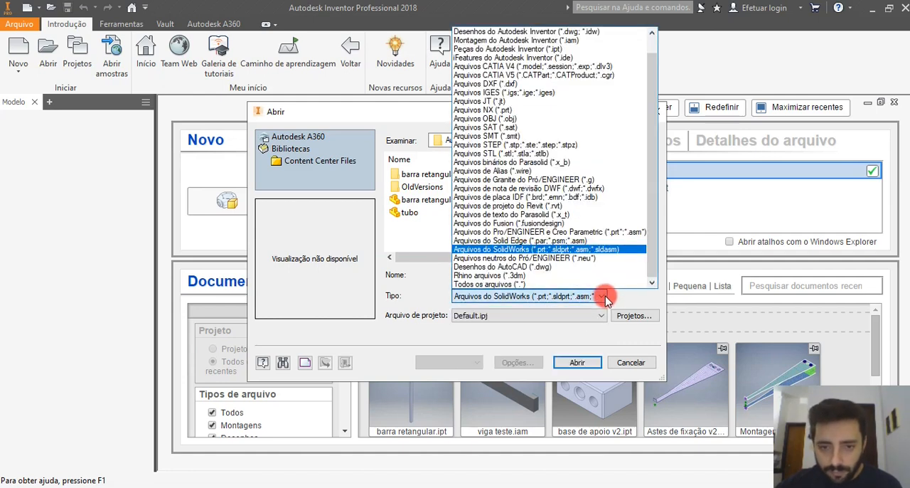
click(560, 216)
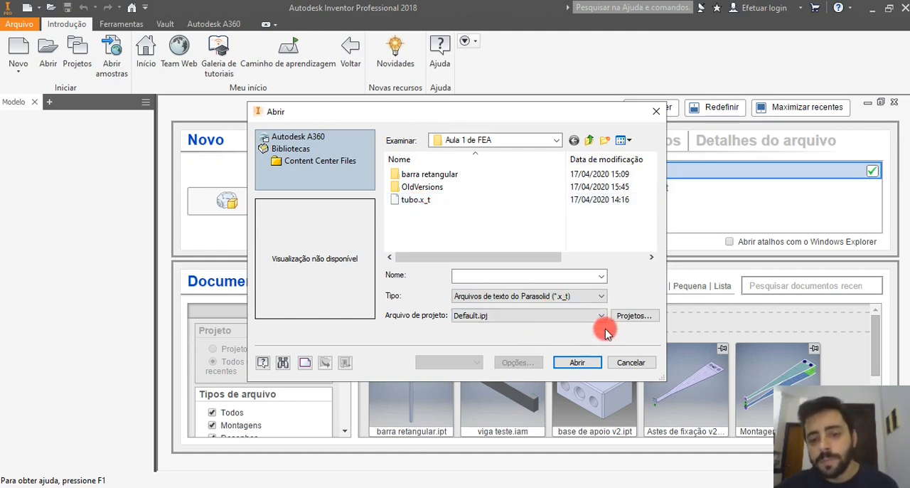
List all file types and import the SolidWorks part barra retangular as a converted model with the default import options.
click(601, 297)
click(601, 297)
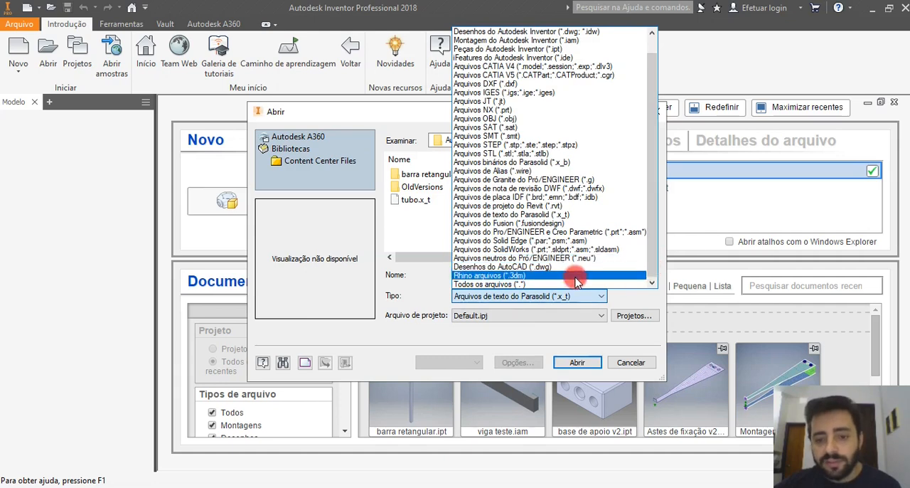
click(485, 284)
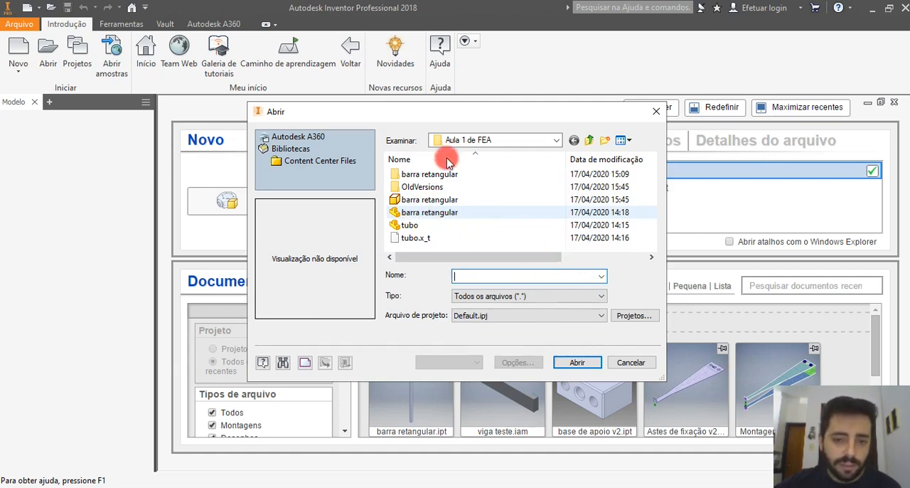
click(446, 218)
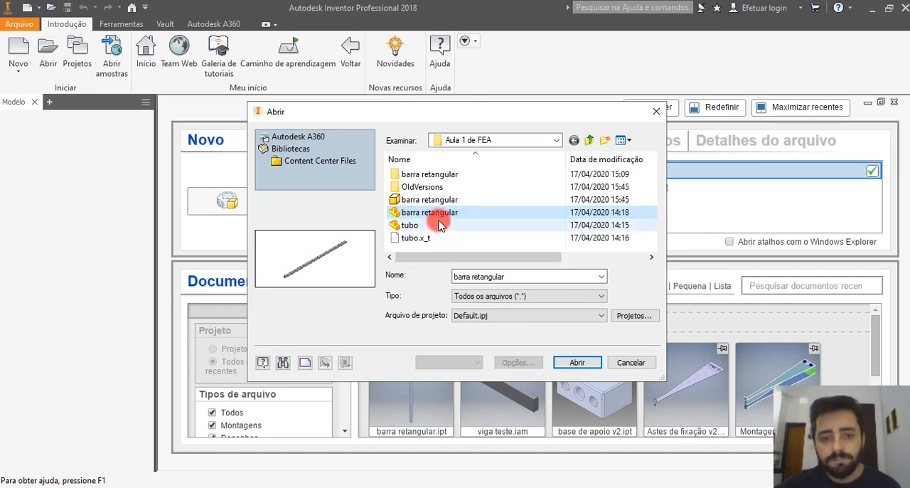
click(577, 360)
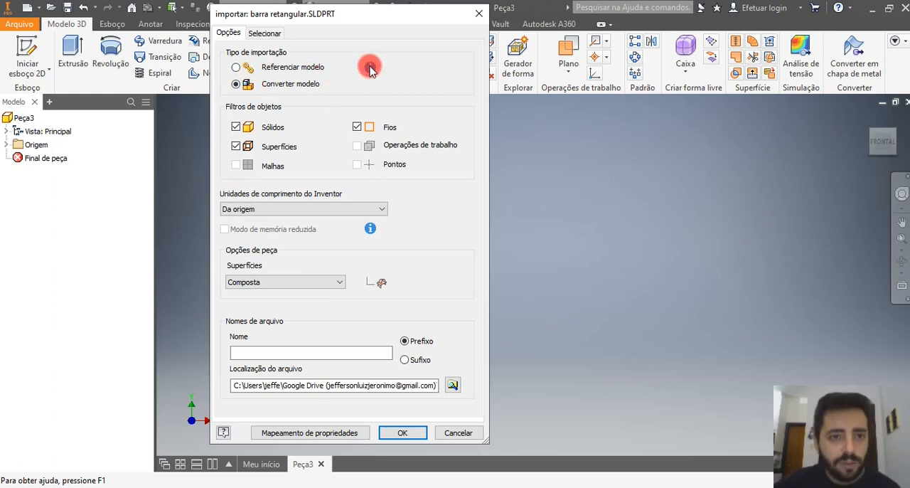
mouse_move(369, 67)
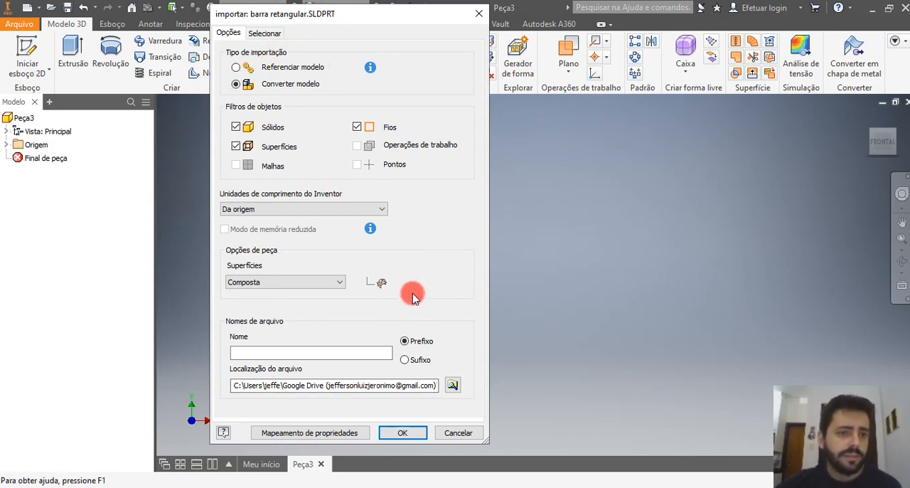
click(396, 434)
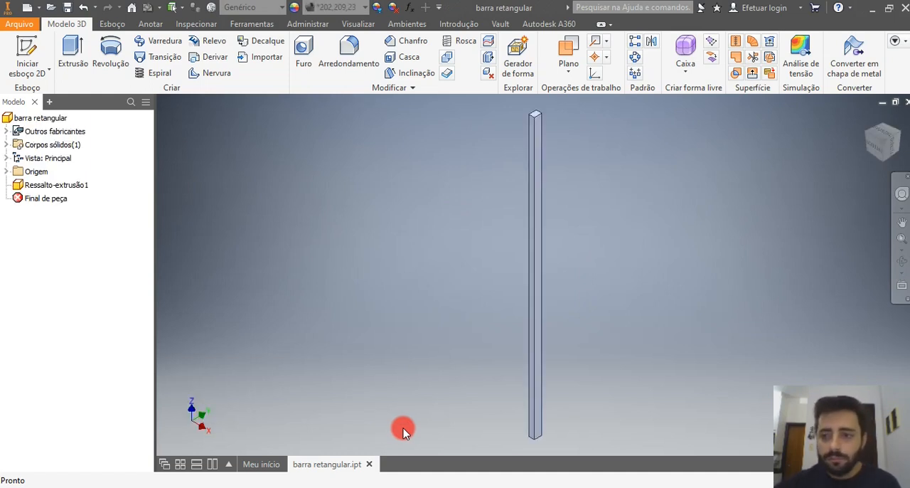
Enter the Autodesk Nastran In-CAD simulation environment for the imported bar.
click(901, 139)
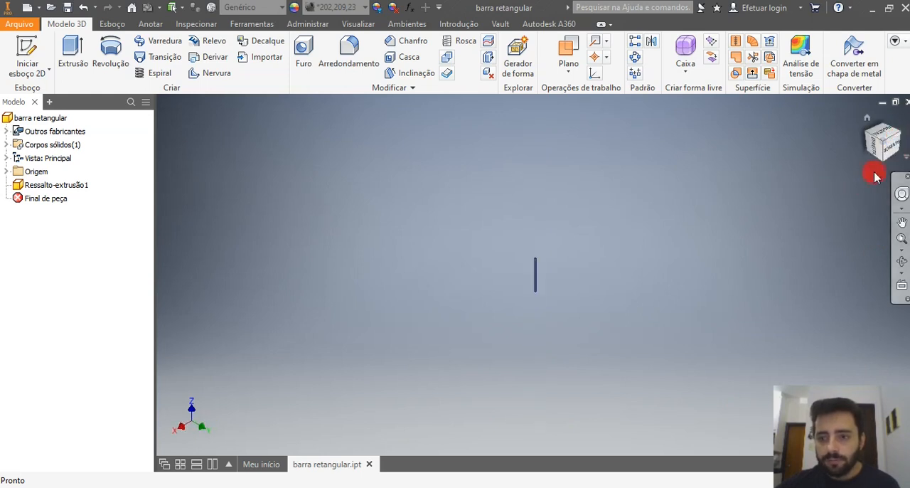
key(F6)
scroll(519, 250, down, 6)
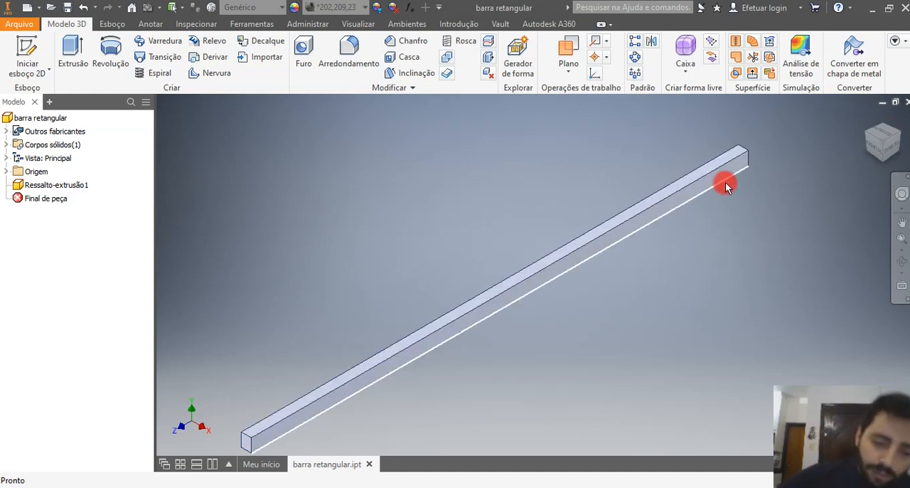
mouse_move(747, 205)
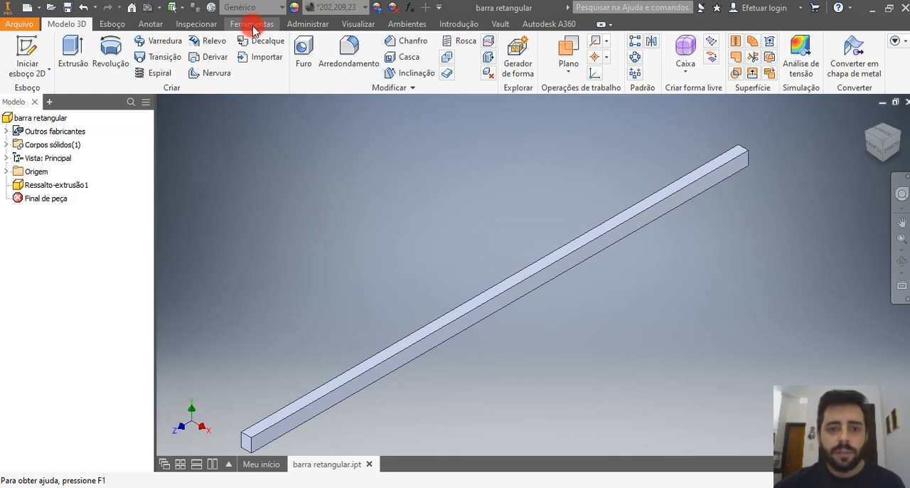
click(402, 24)
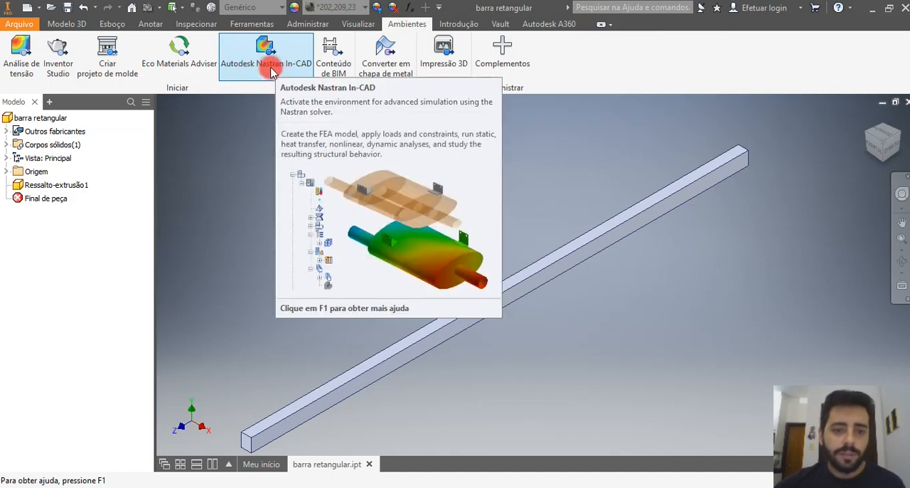
click(274, 61)
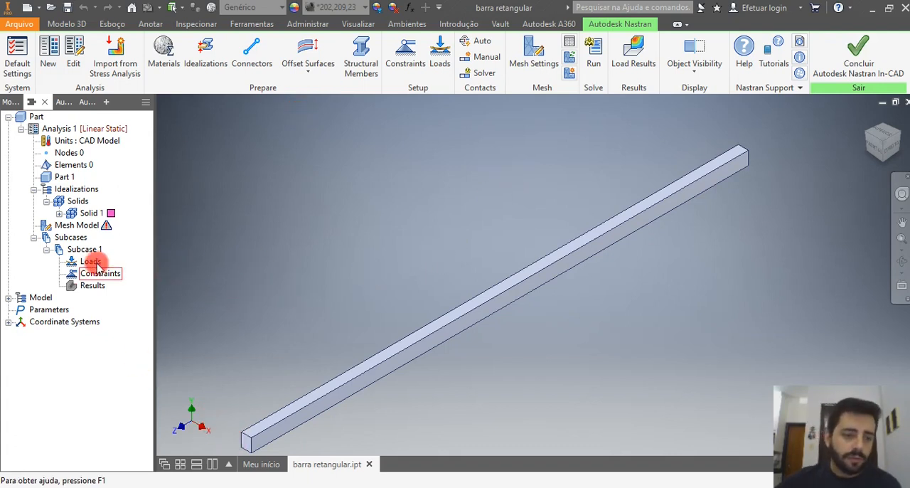
Delete the Genérico material from the Materials of the Nastran model.
click(86, 216)
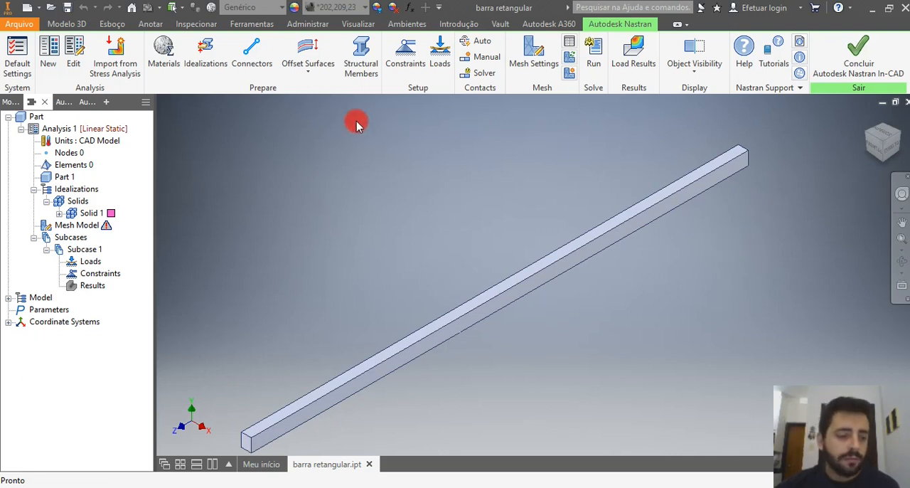
click(9, 298)
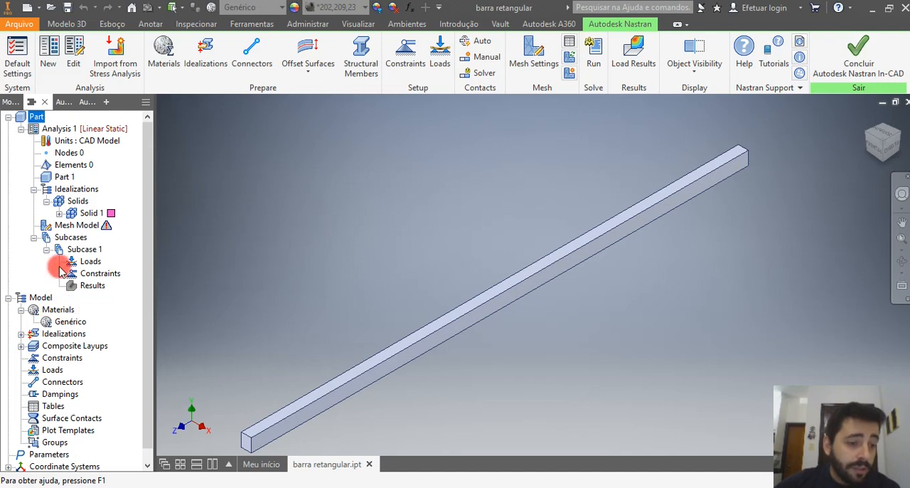
click(40, 117)
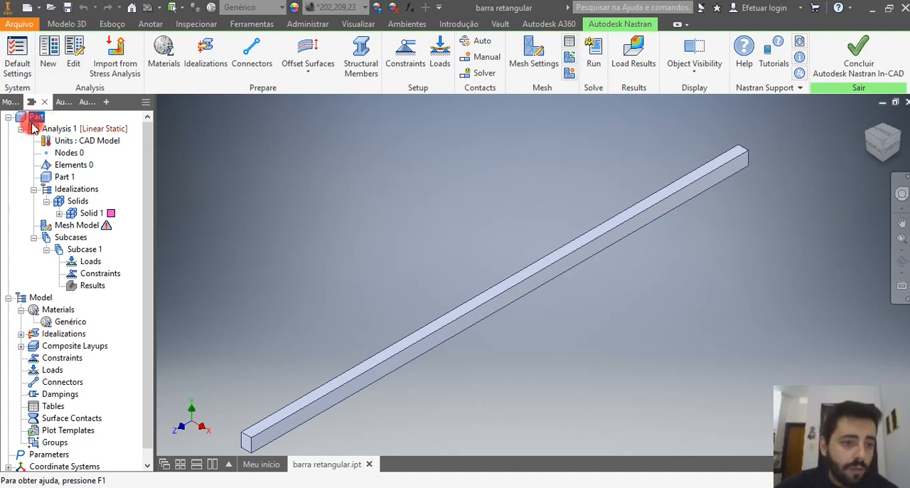
click(62, 129)
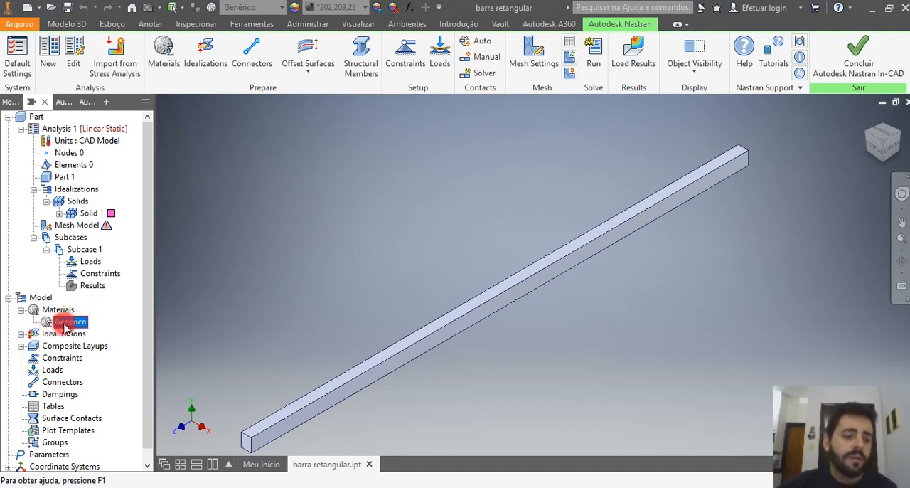
right_click(66, 325)
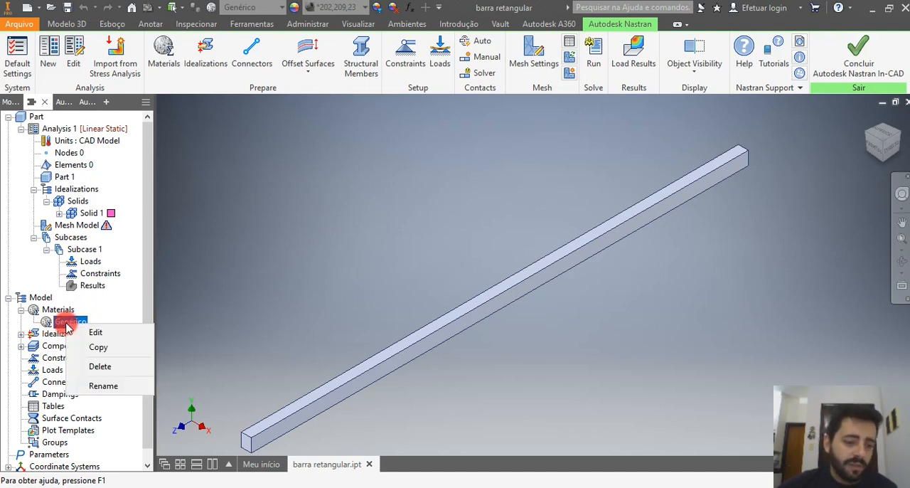
click(114, 366)
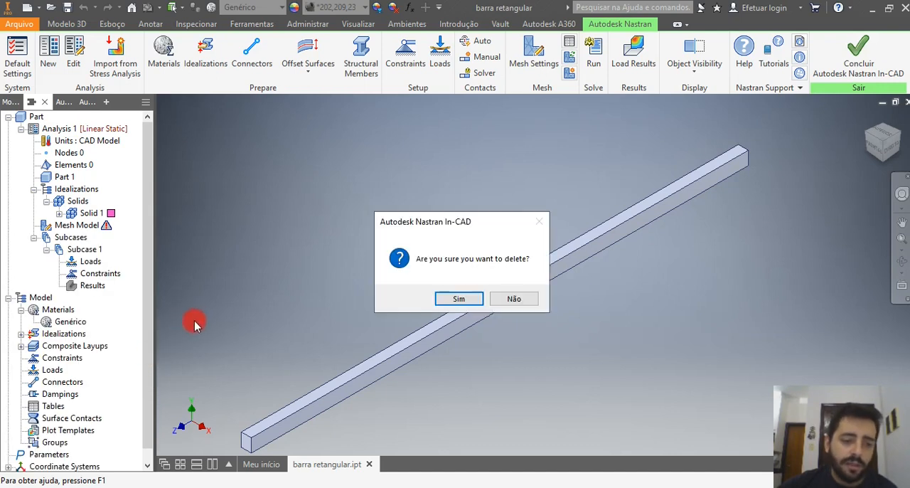
click(453, 298)
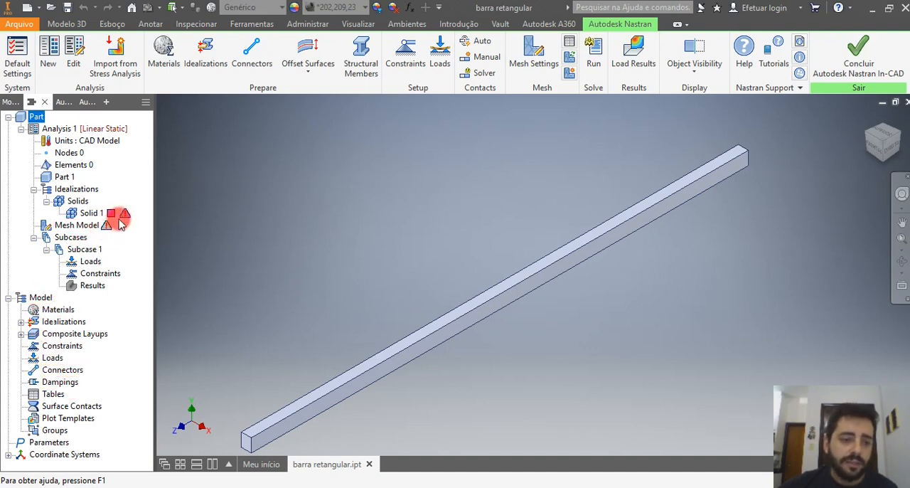
Start a new material in the Nastran model and review its type options, keeping Isotropic.
click(49, 311)
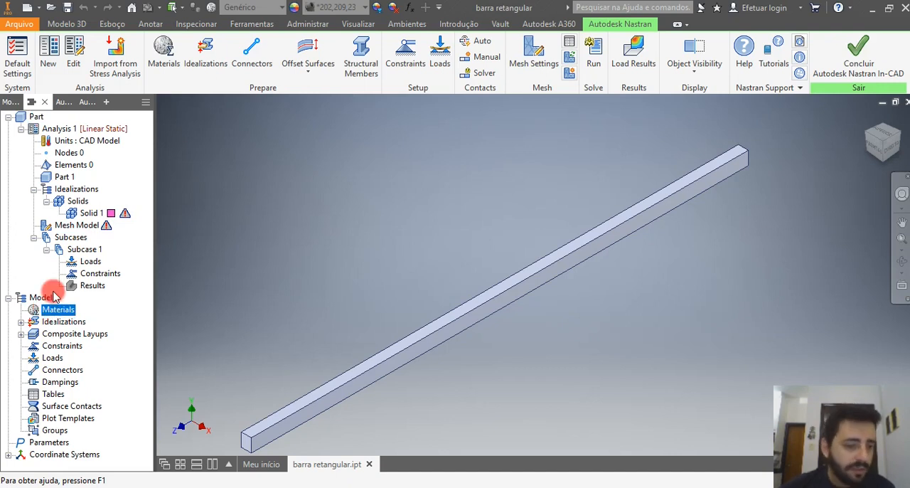
right_click(66, 317)
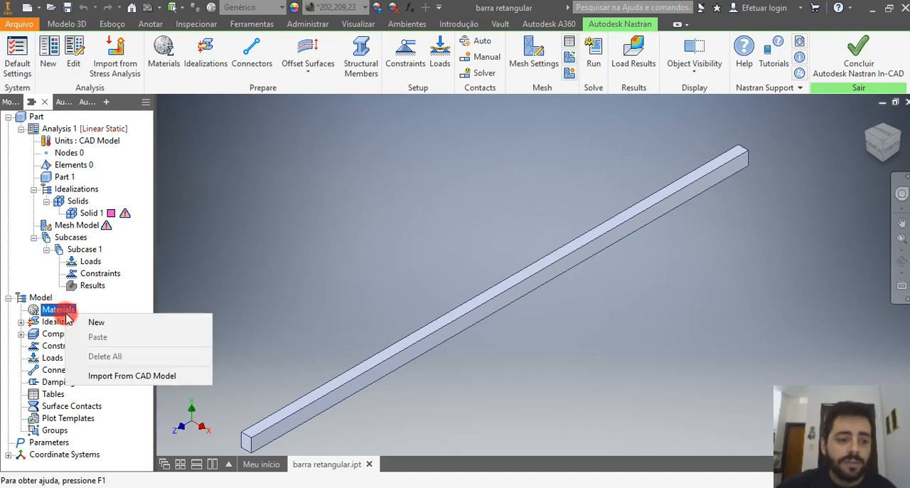
click(103, 322)
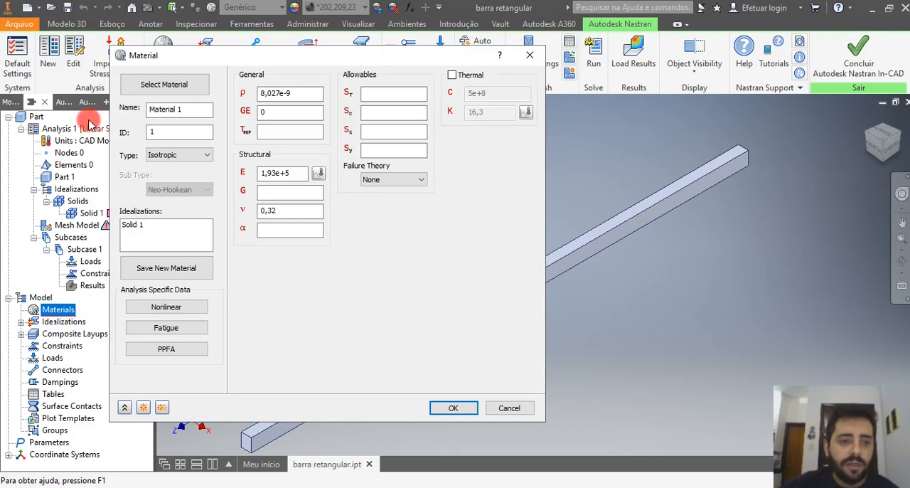
drag(193, 111, 126, 110)
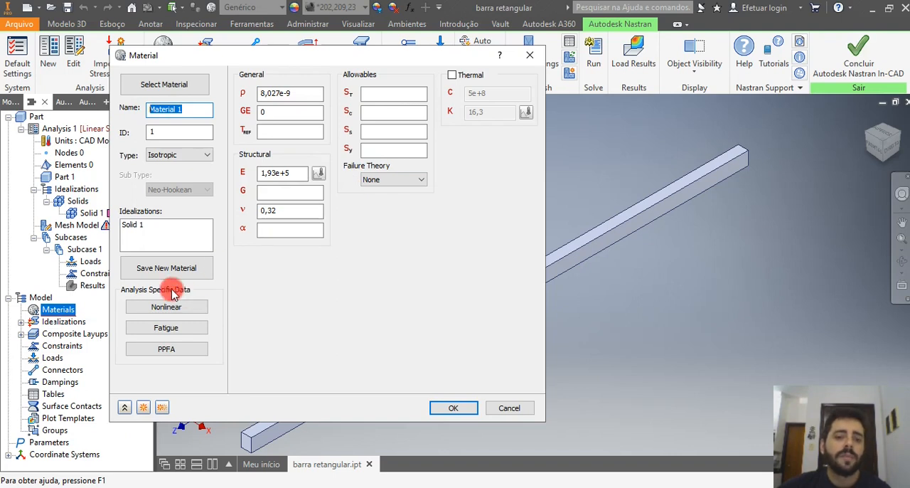
click(178, 154)
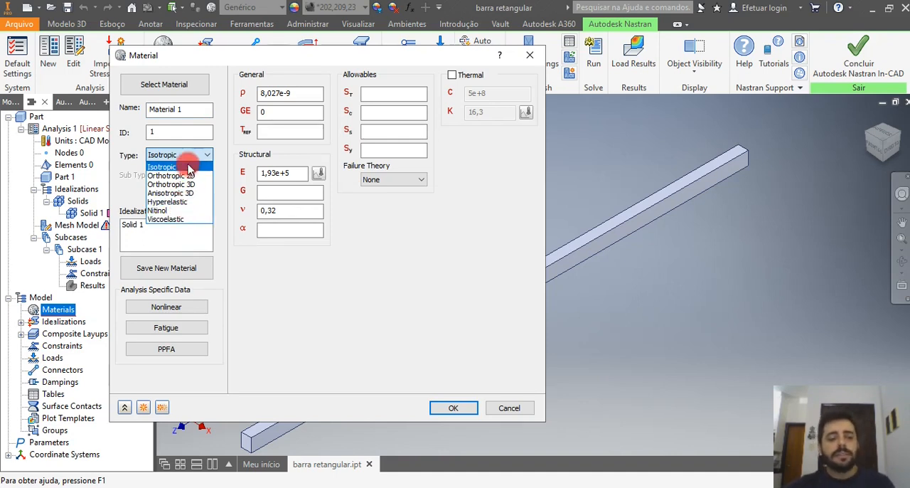
click(388, 263)
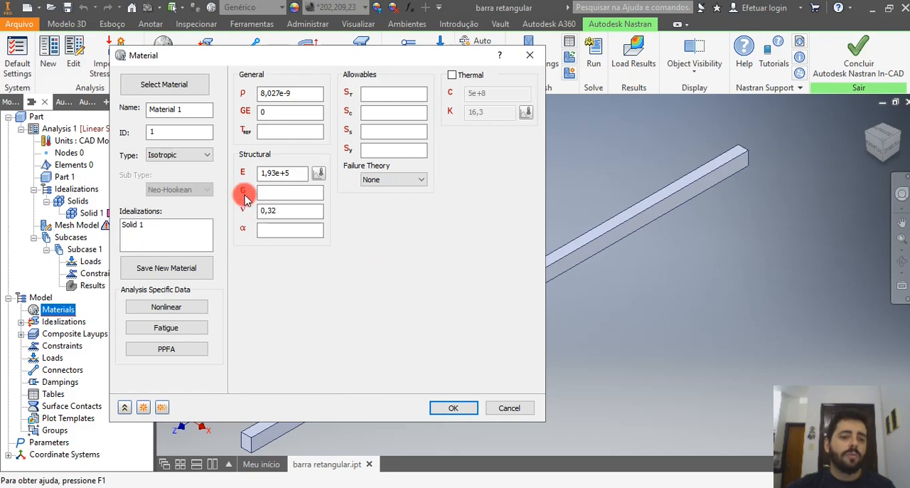
Load Aço - Carbono from the Biblioteca de materiais Autodesk into the new material and assign it to Solid 1.
click(149, 90)
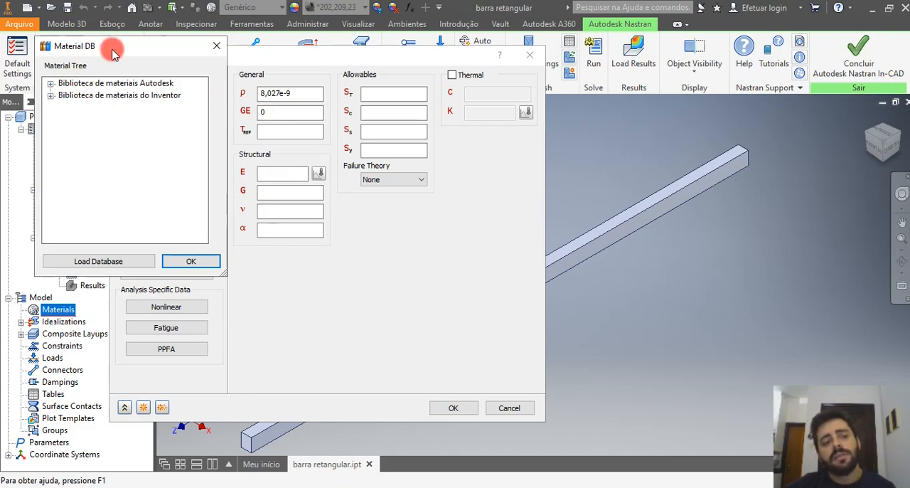
drag(108, 49, 361, 118)
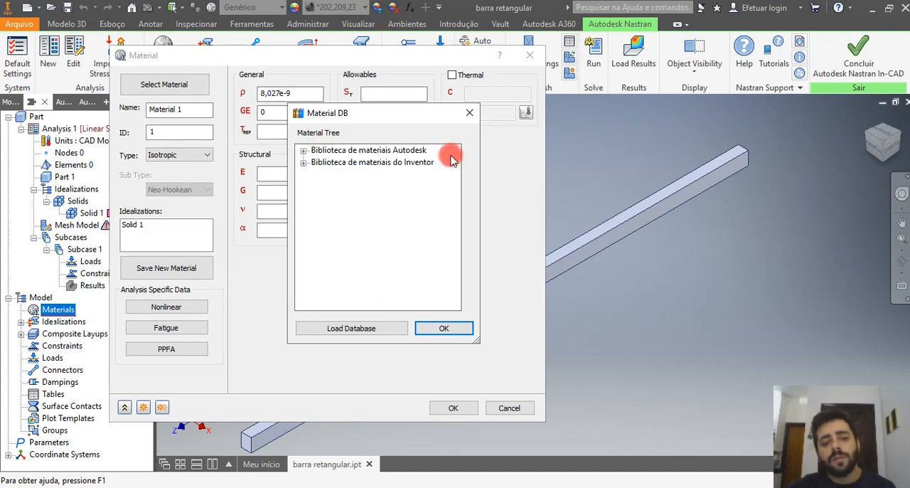
double_click(311, 153)
scroll(417, 234, down, 5)
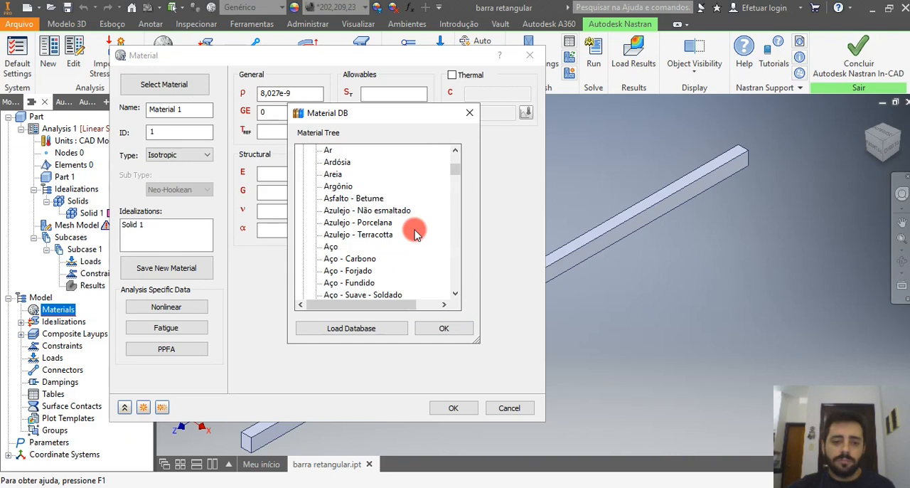
scroll(401, 209, down, 2)
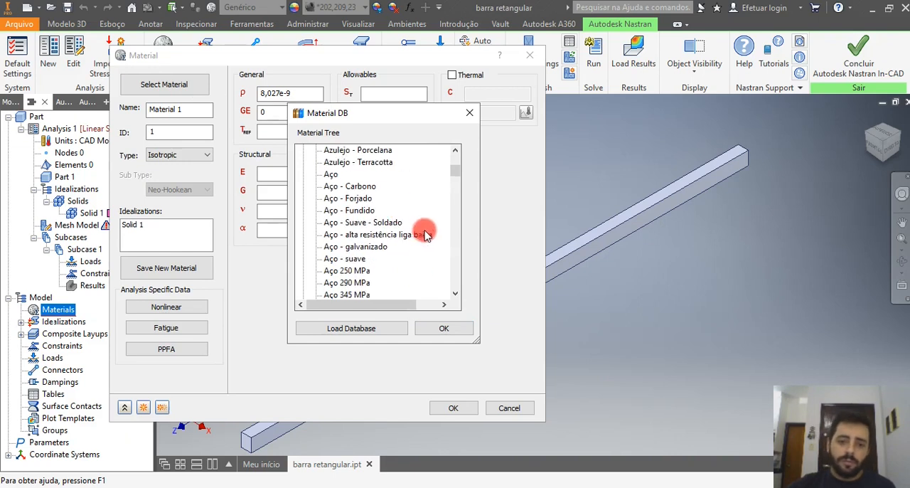
click(350, 187)
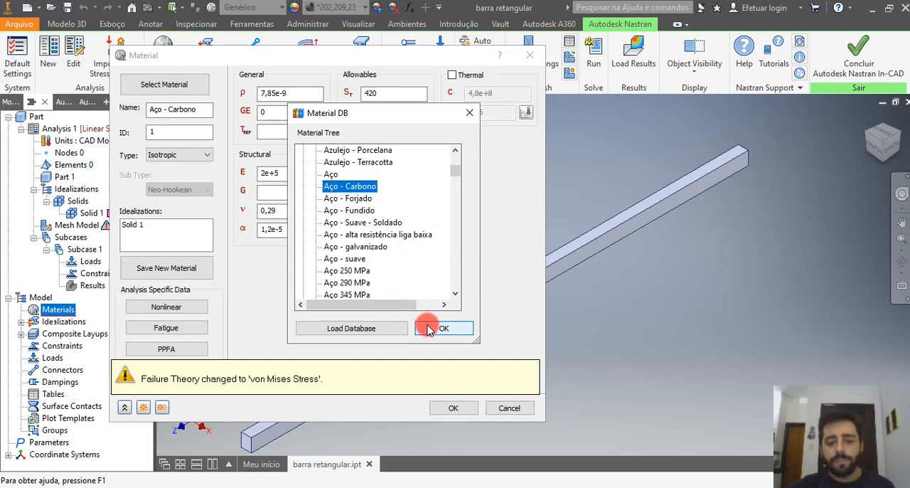
click(442, 328)
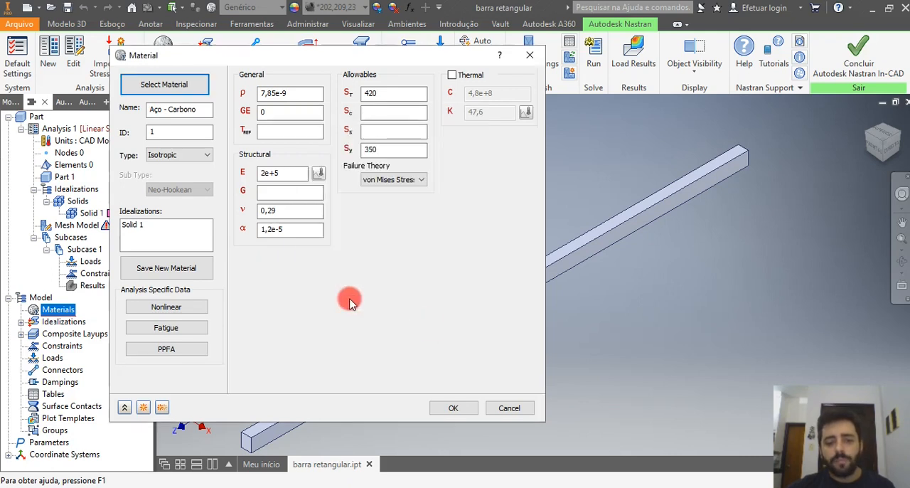
click(133, 225)
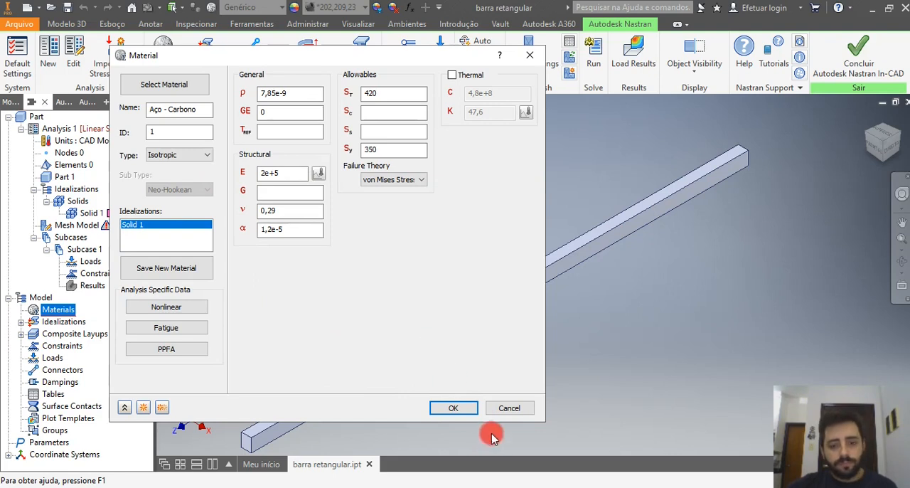
click(471, 412)
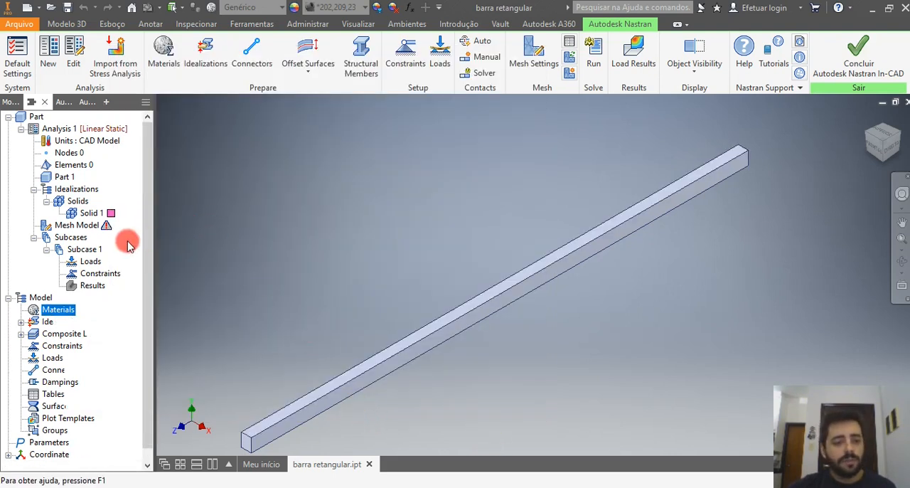
Examine the model's Materials and solid Idealizations to check which material is assigned to Solid 1.
scroll(146, 254, down, 1)
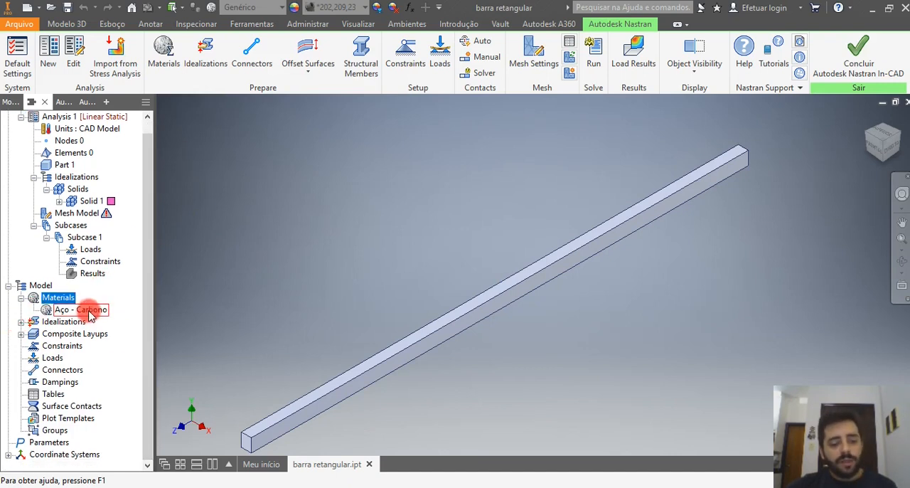
click(21, 322)
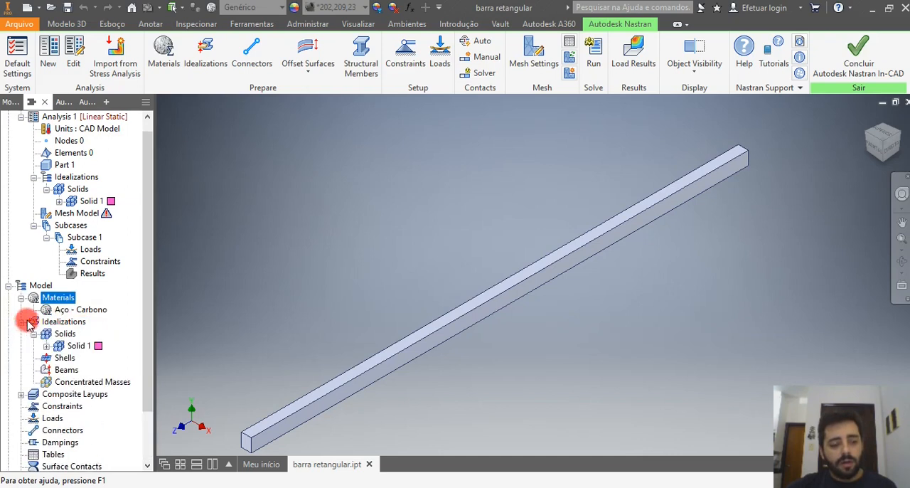
click(69, 345)
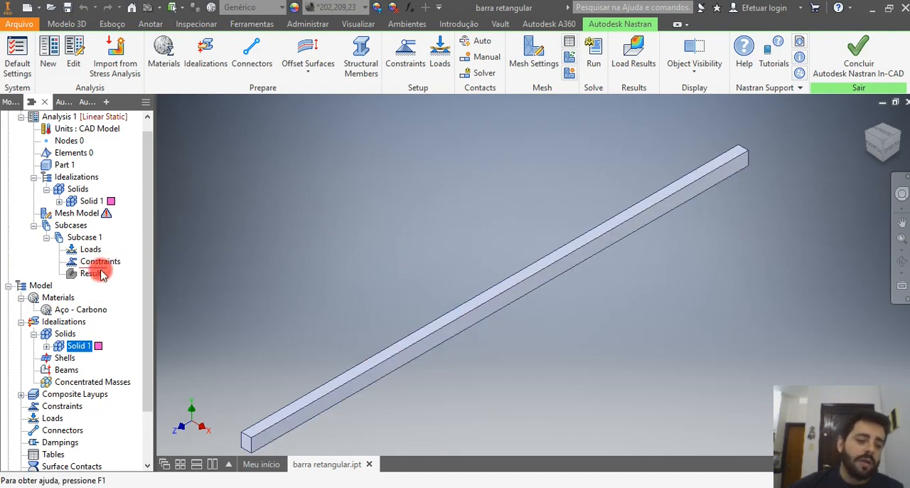
click(46, 346)
click(86, 359)
click(71, 346)
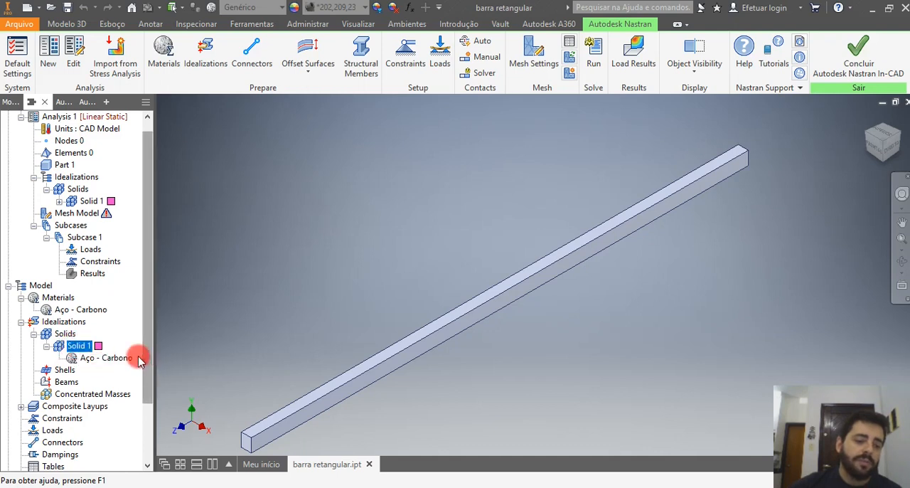
scroll(145, 338, down, 2)
scroll(145, 359, down, 3)
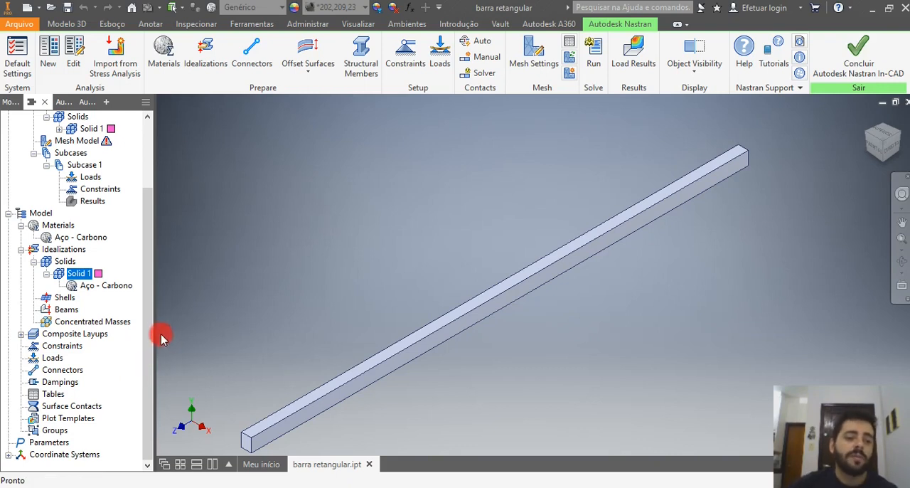
Add a second material to the Nastran model using Alumínio from the Biblioteca de materiais Autodesk.
right_click(70, 228)
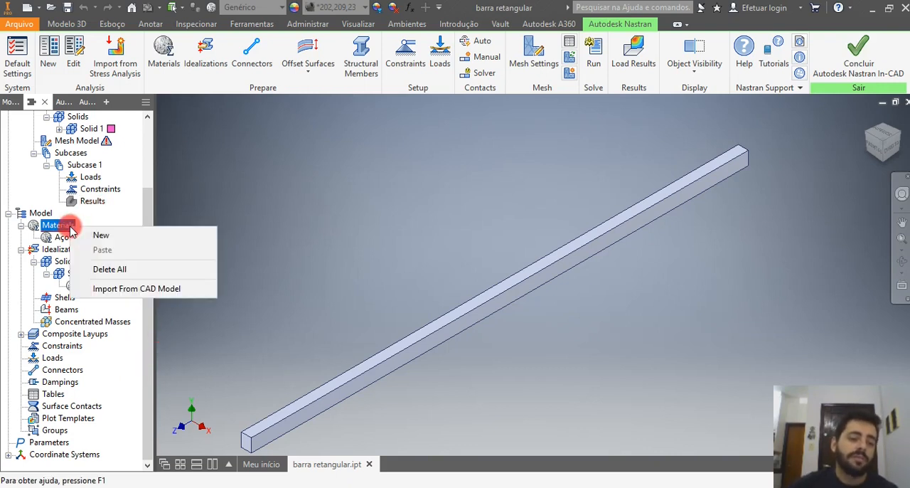
click(122, 240)
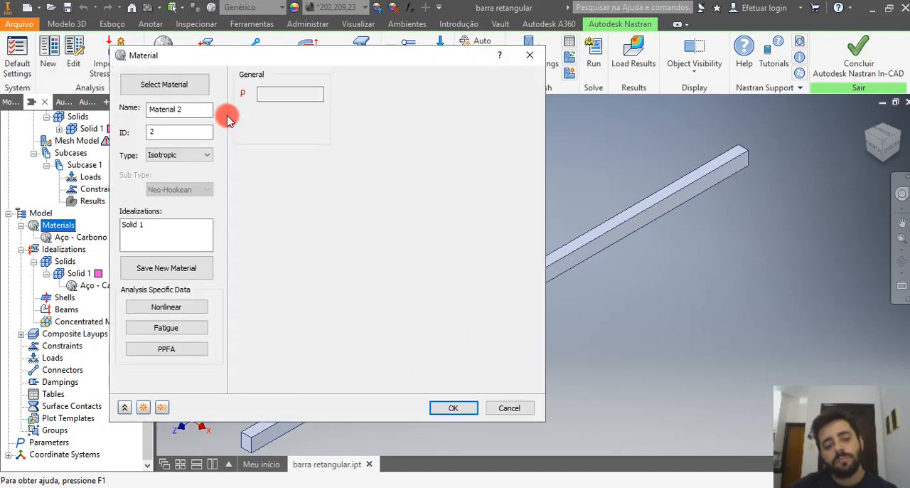
click(176, 80)
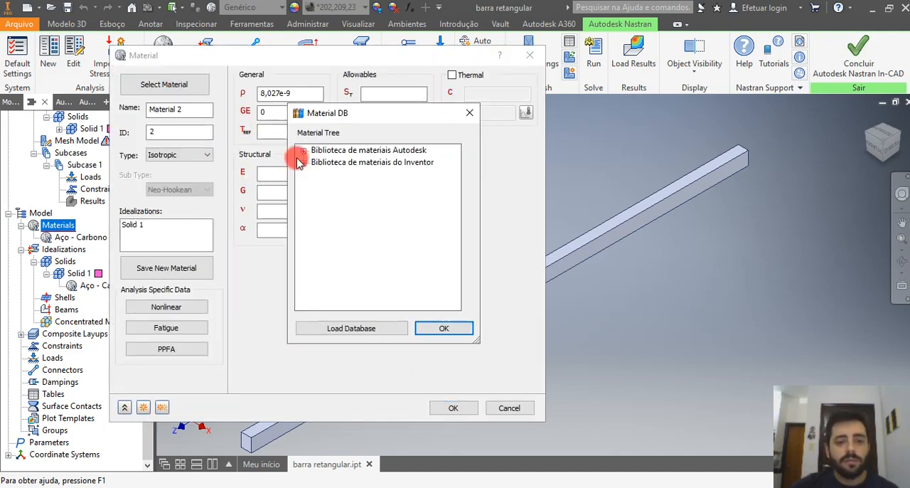
double_click(307, 151)
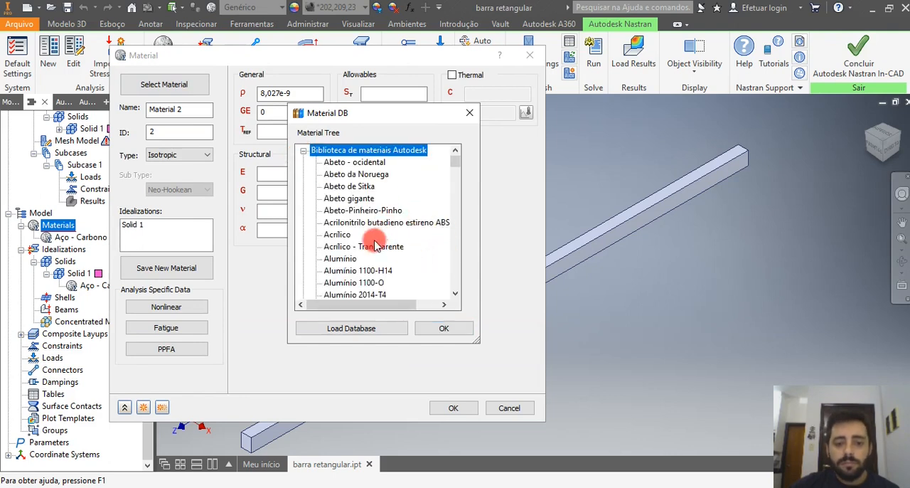
click(347, 260)
click(445, 330)
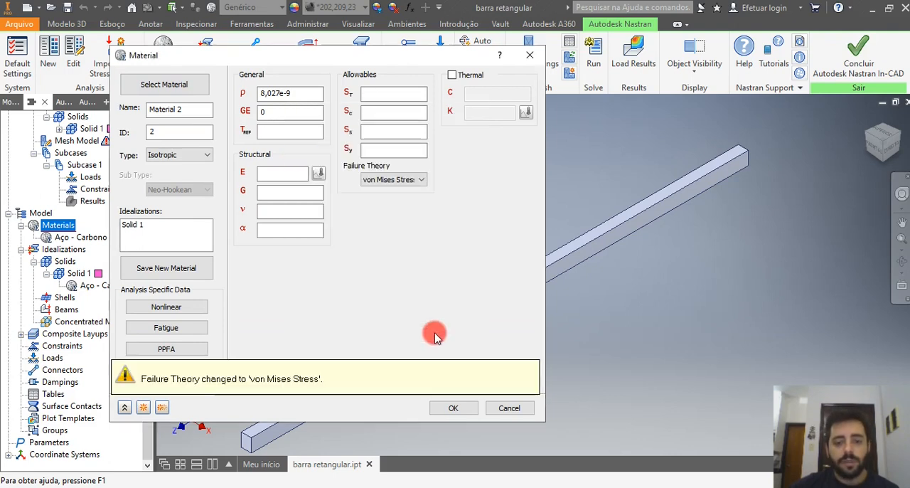
click(447, 405)
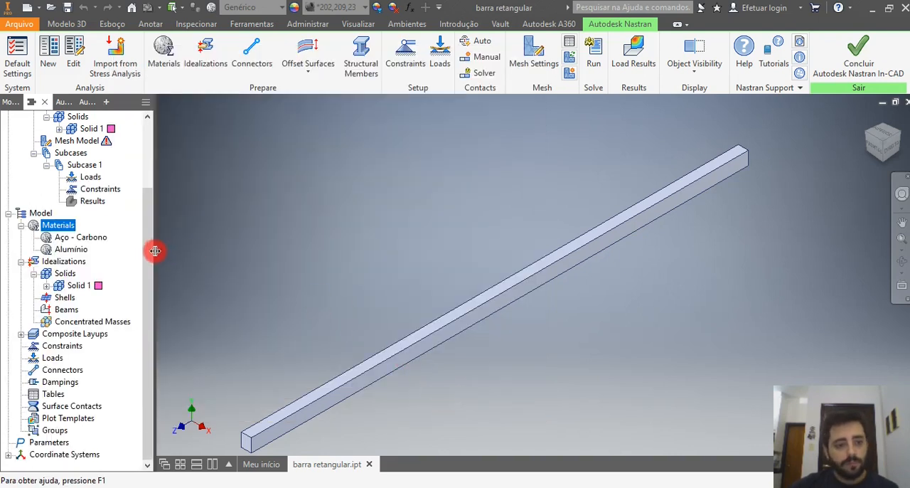
Delete the Alumínio material from the Nastran model.
click(72, 250)
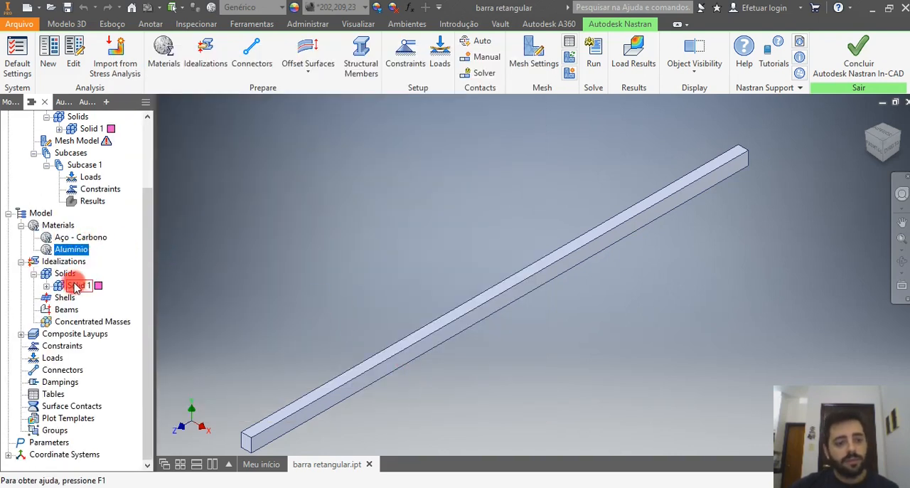
right_click(50, 253)
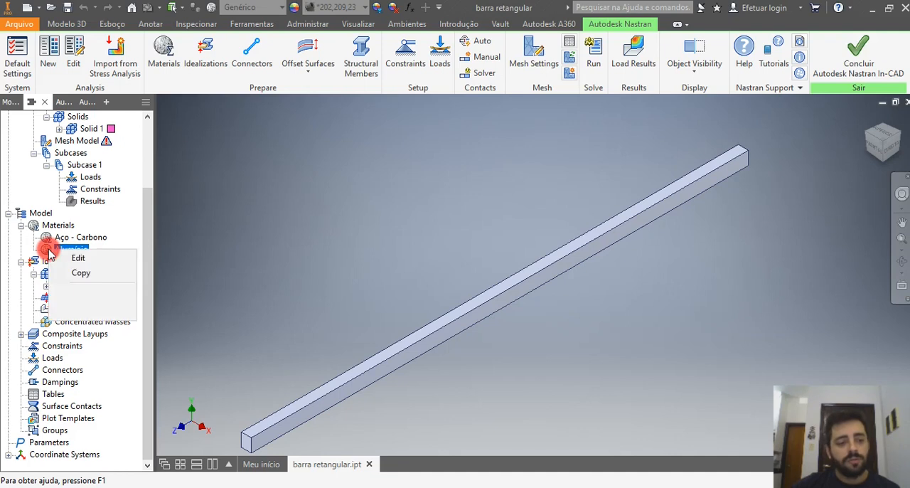
click(96, 294)
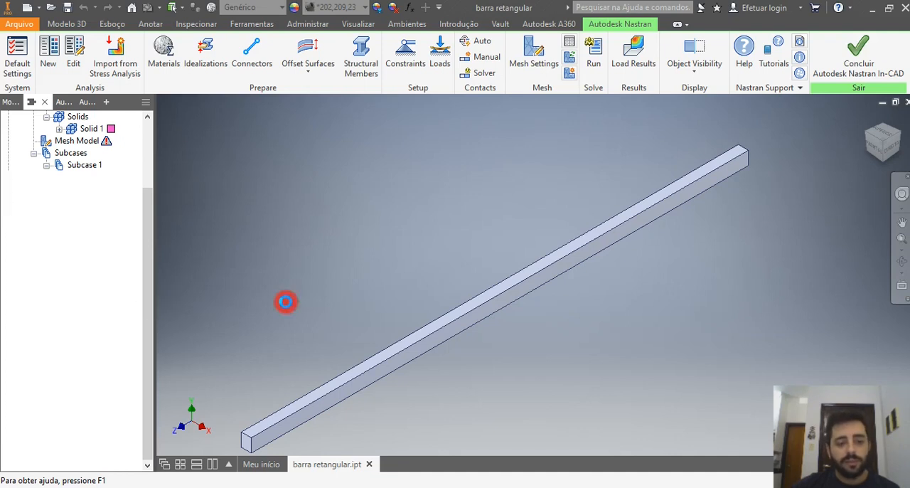
click(437, 302)
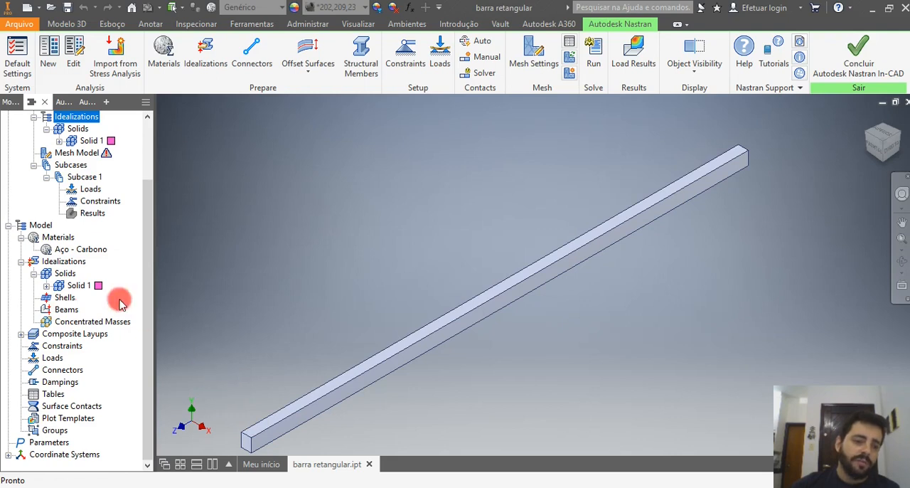
Examine the Shells, Beams and Concentrated Masses idealizations and the Laminates entry under Composite Layups in the model tree.
click(63, 298)
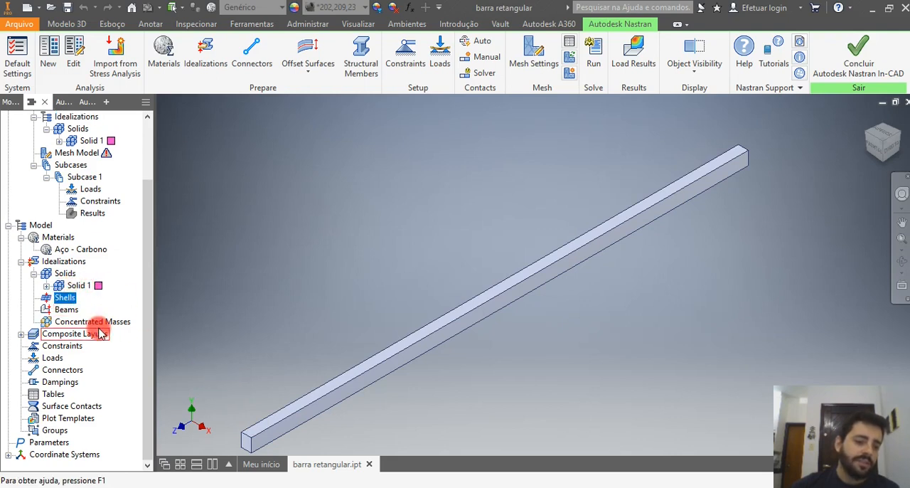
click(64, 310)
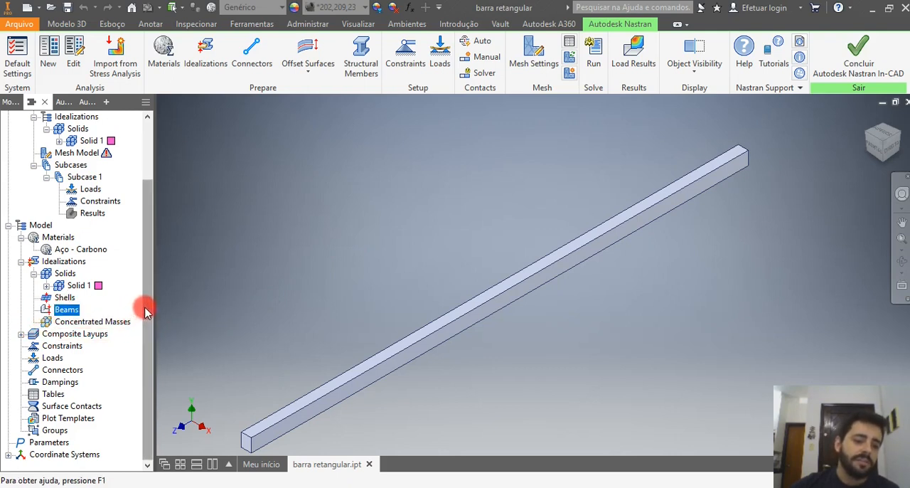
click(68, 322)
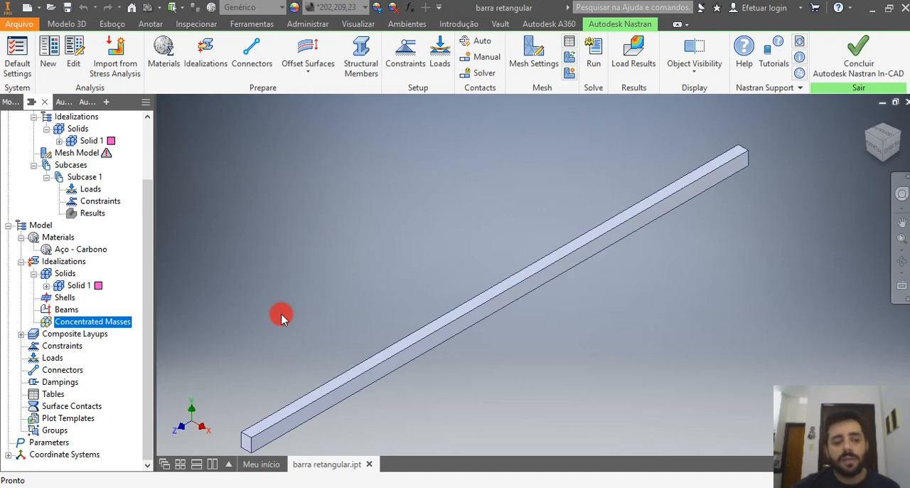
click(78, 337)
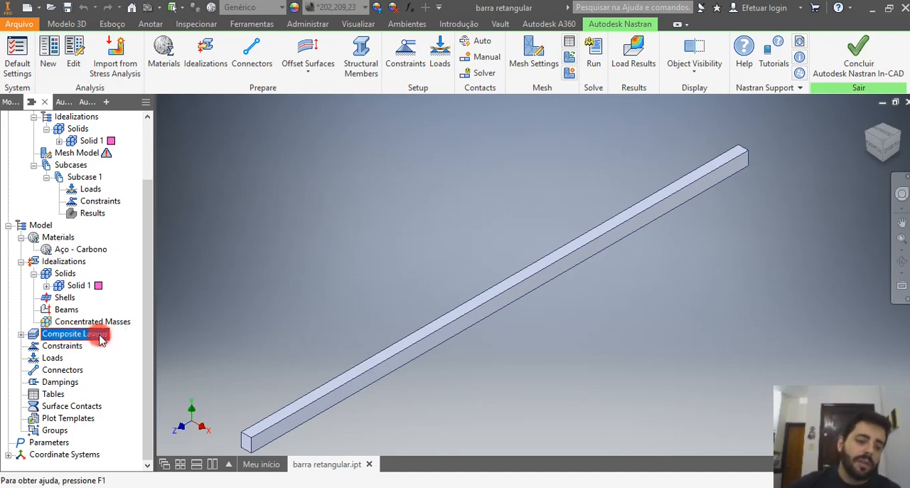
click(22, 334)
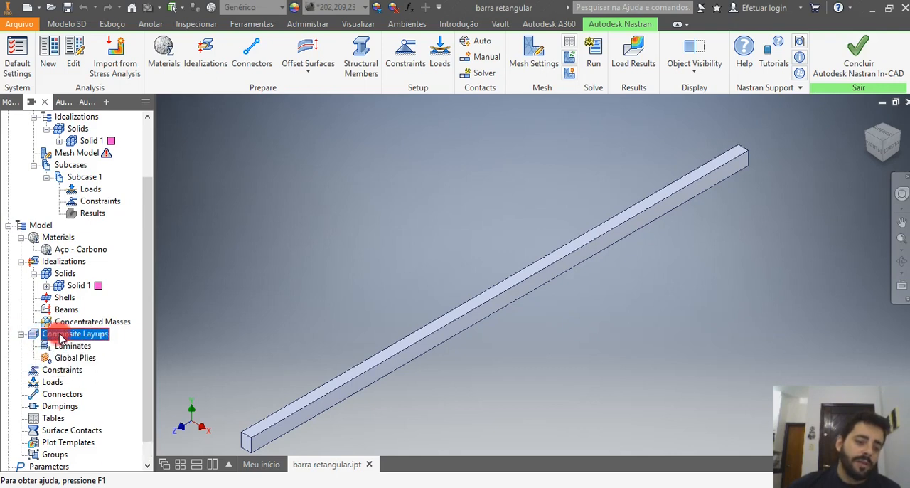
click(80, 345)
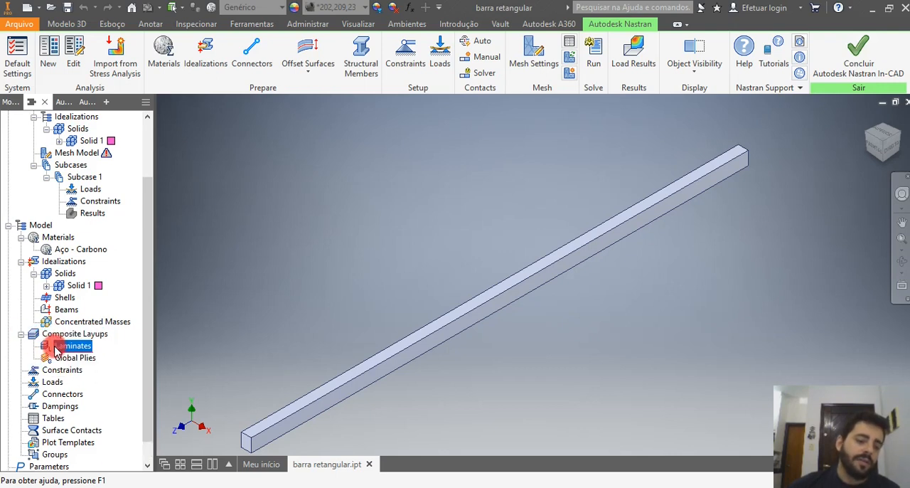
Collapse the Composite Layups branch and start a new structural constraint for Subcase 1.
click(80, 362)
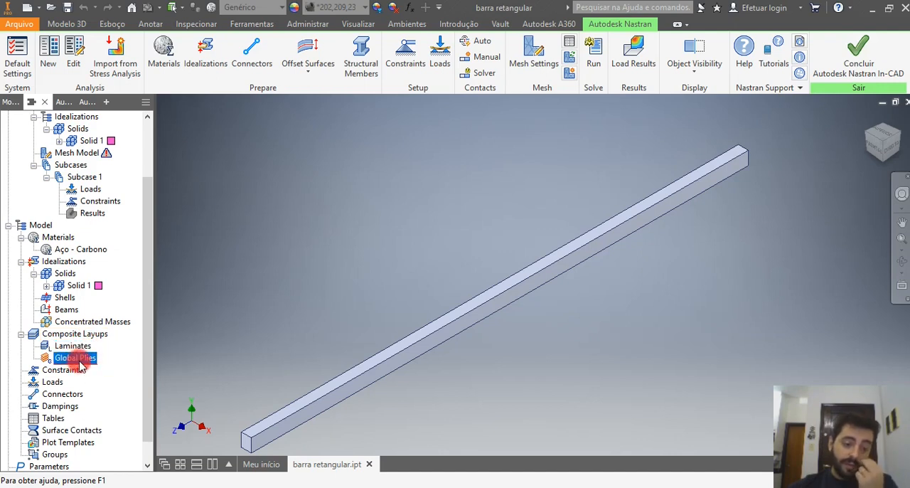
click(23, 335)
click(74, 348)
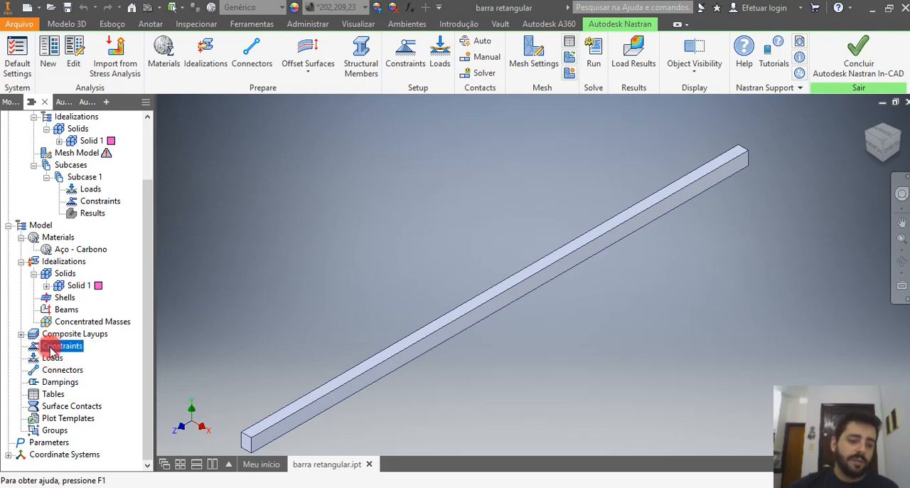
right_click(53, 352)
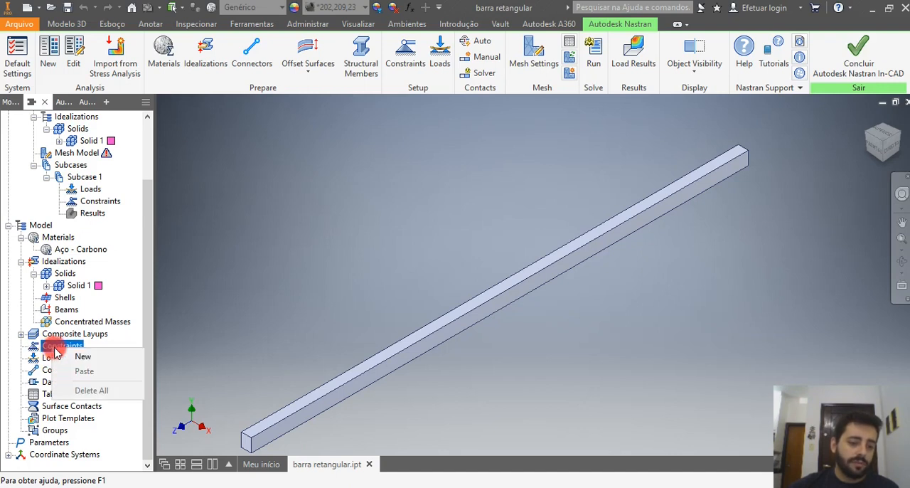
click(97, 356)
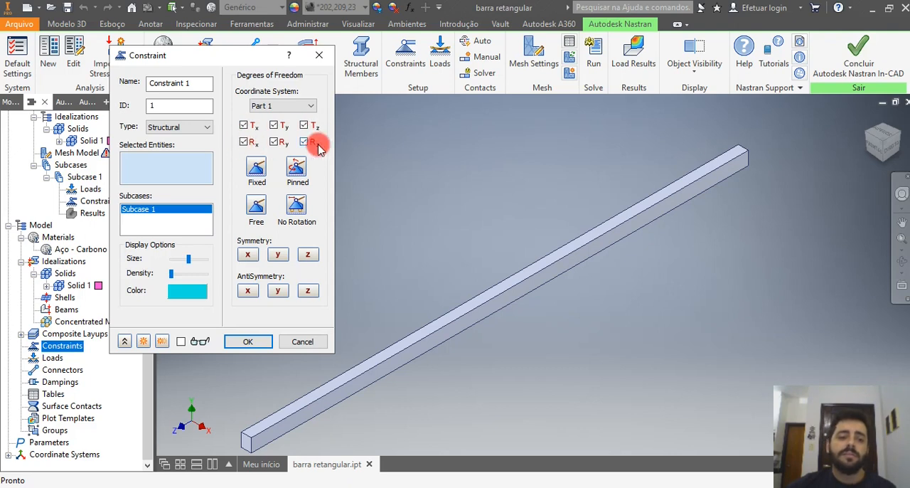
Try the Pinned, Free and No Rotation presets for the constraint's degrees of freedom.
click(297, 169)
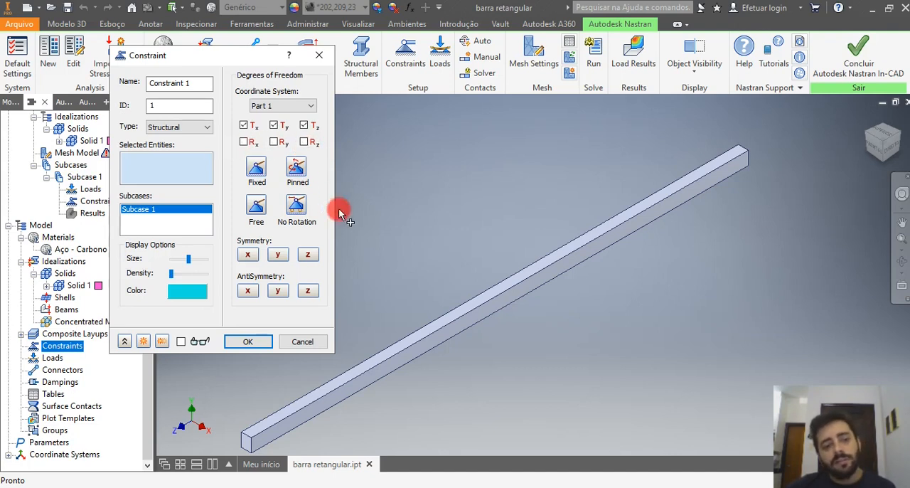
click(257, 206)
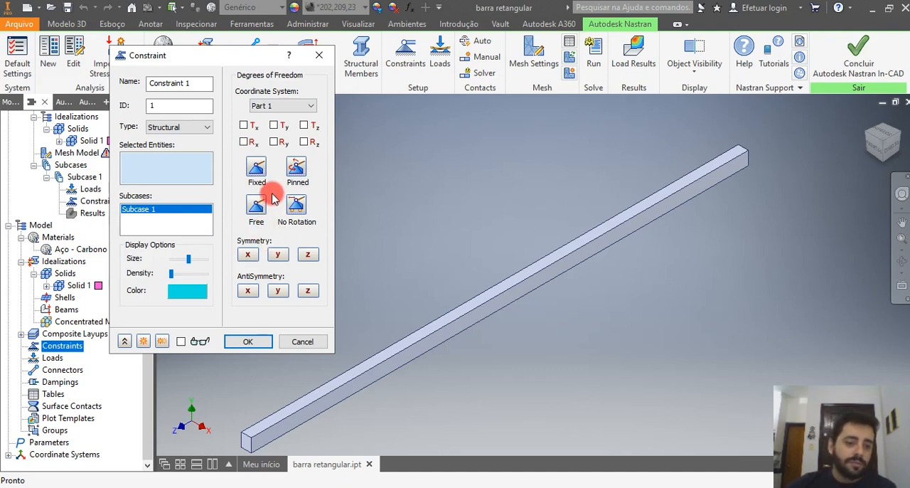
click(295, 205)
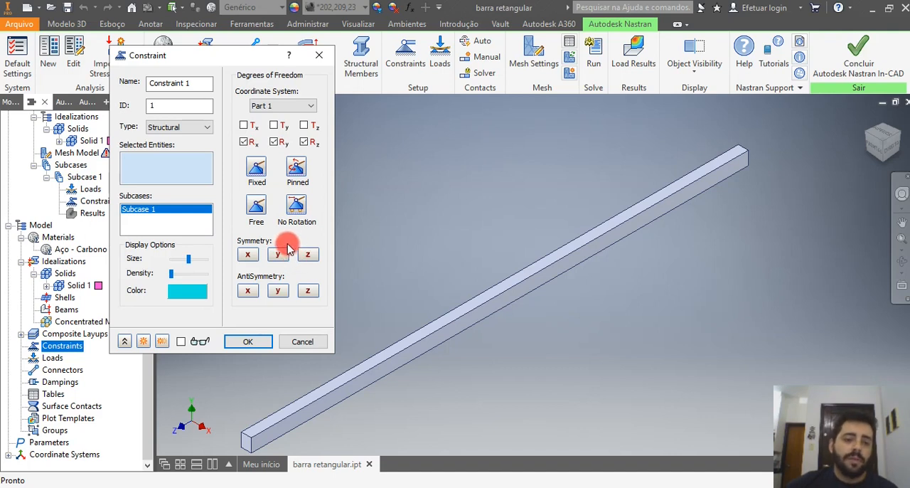
Apply the Fixed constraint, with all translations and rotations locked, to the end face at the bar's far end.
click(258, 174)
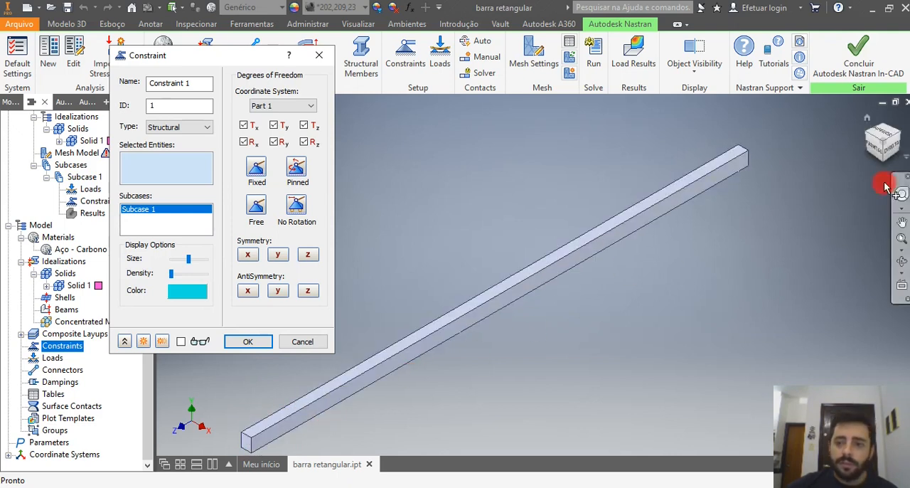
drag(900, 137, 875, 153)
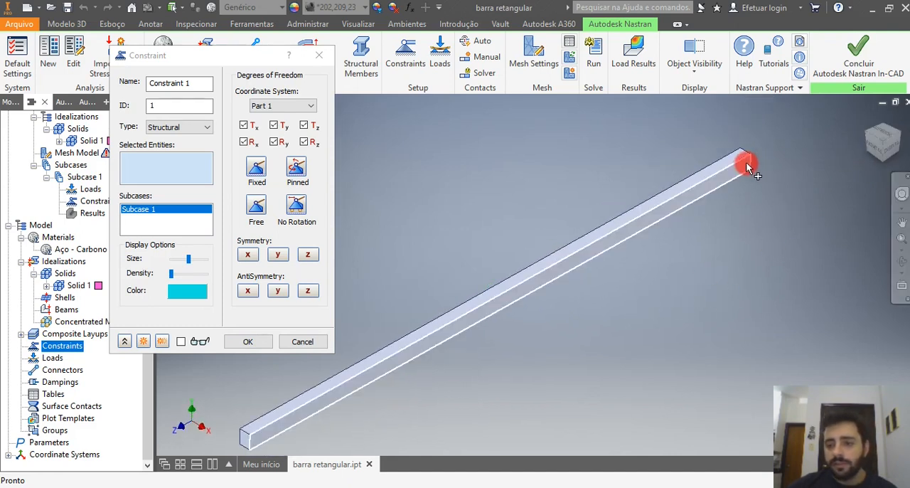
click(898, 152)
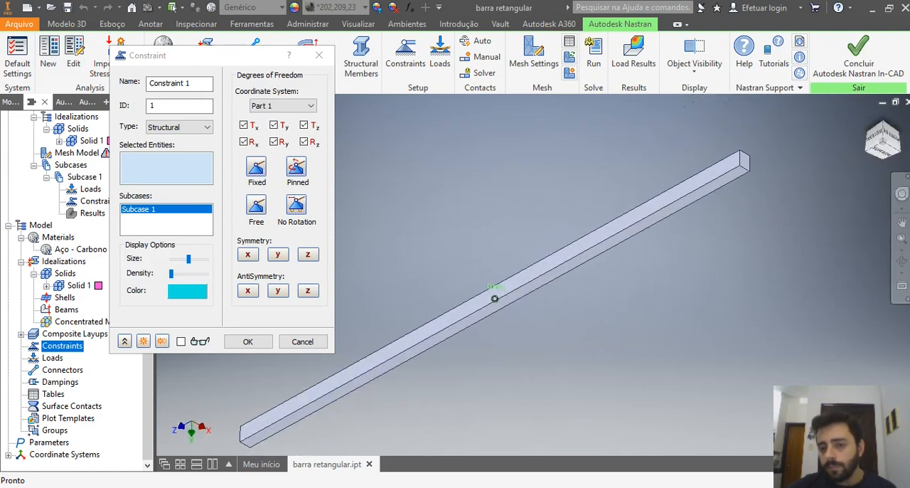
click(745, 163)
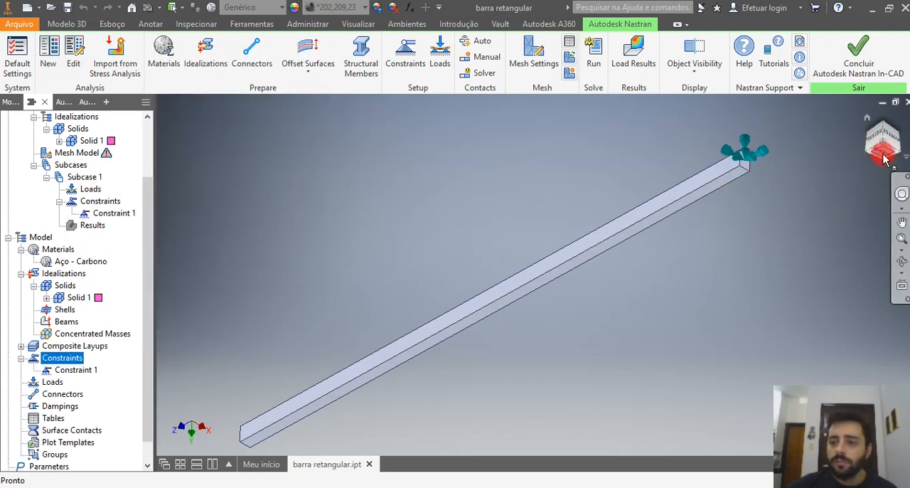
Orient the view toward the bar's unconstrained end and start a new load for Subcase 1.
click(885, 113)
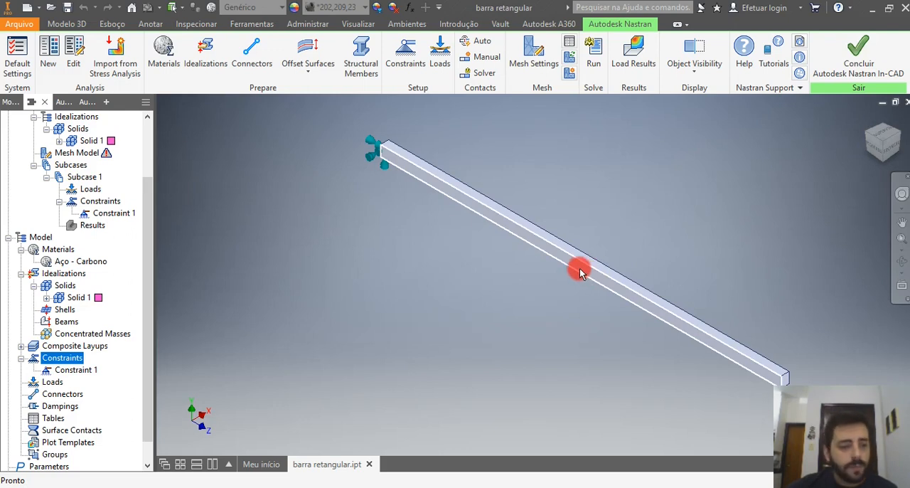
click(54, 384)
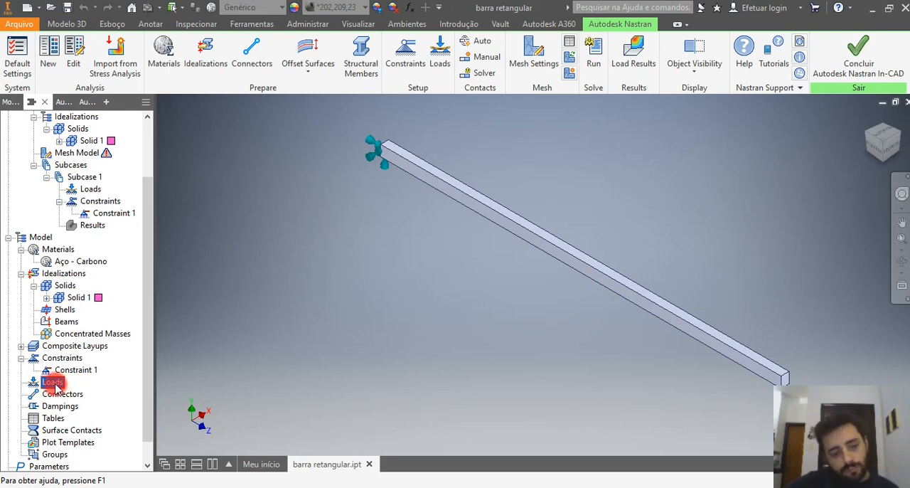
right_click(54, 384)
key(Escape)
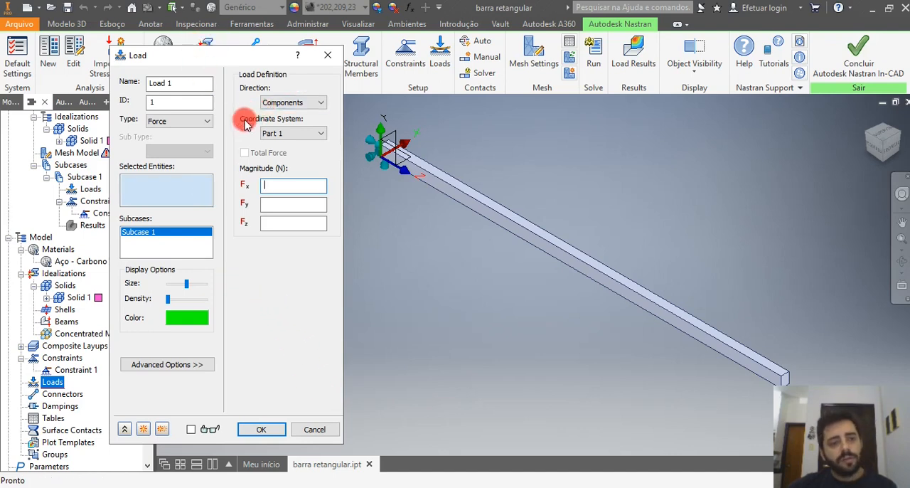
Try the Distributed Load type with the Force subtype for Load 1, and return the load type to Force.
click(207, 121)
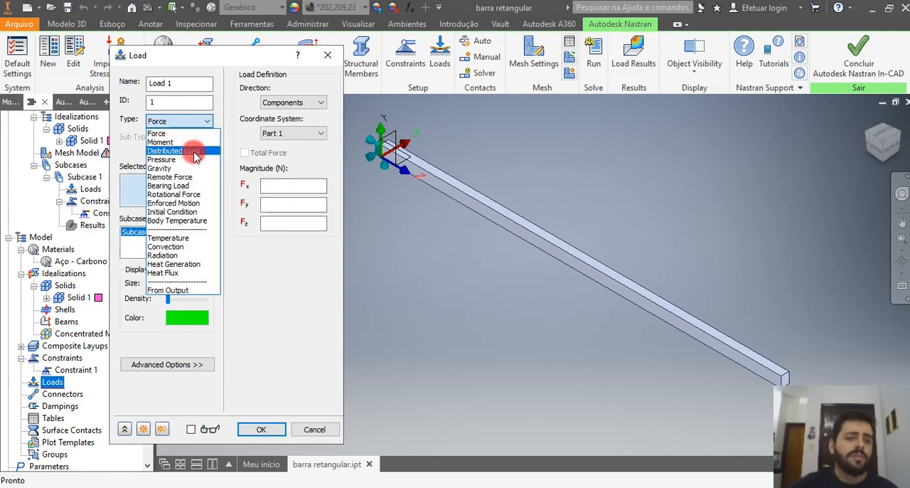
click(195, 152)
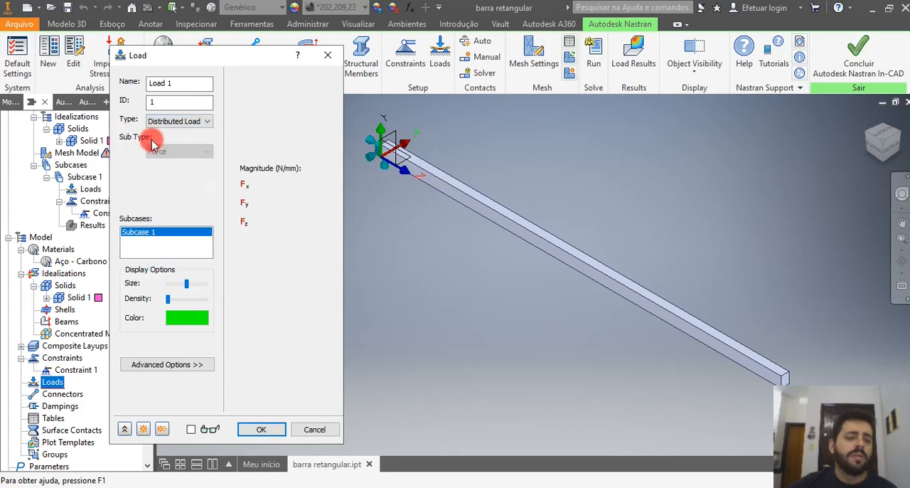
click(182, 152)
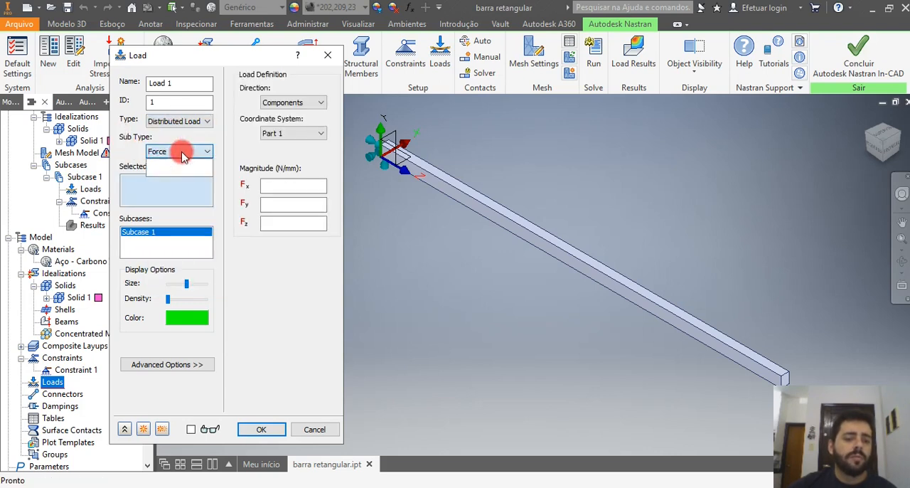
click(130, 156)
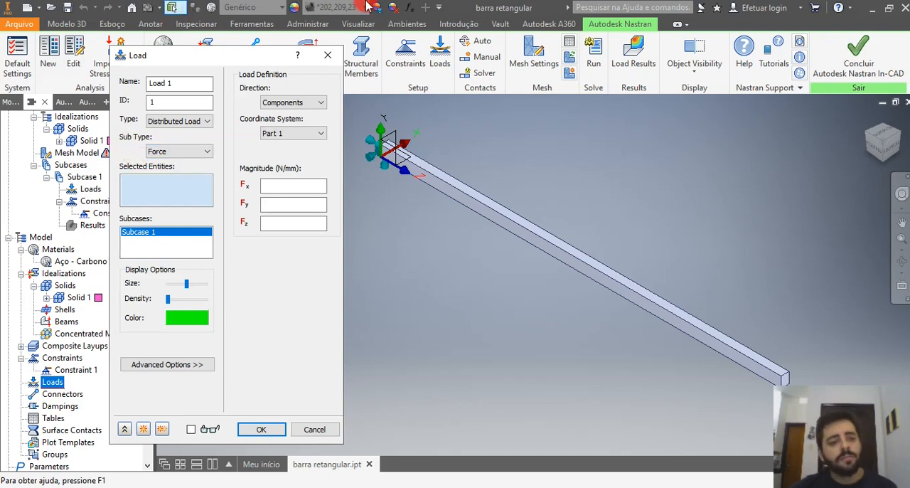
click(205, 122)
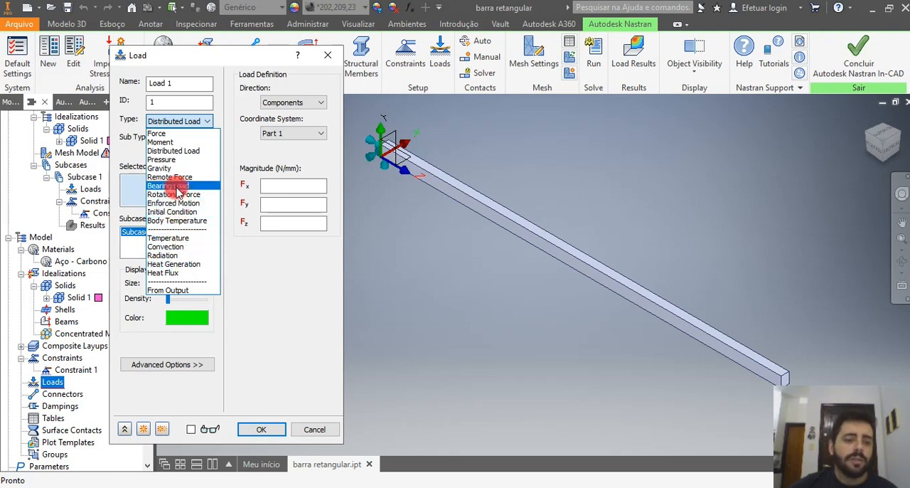
click(183, 121)
click(185, 122)
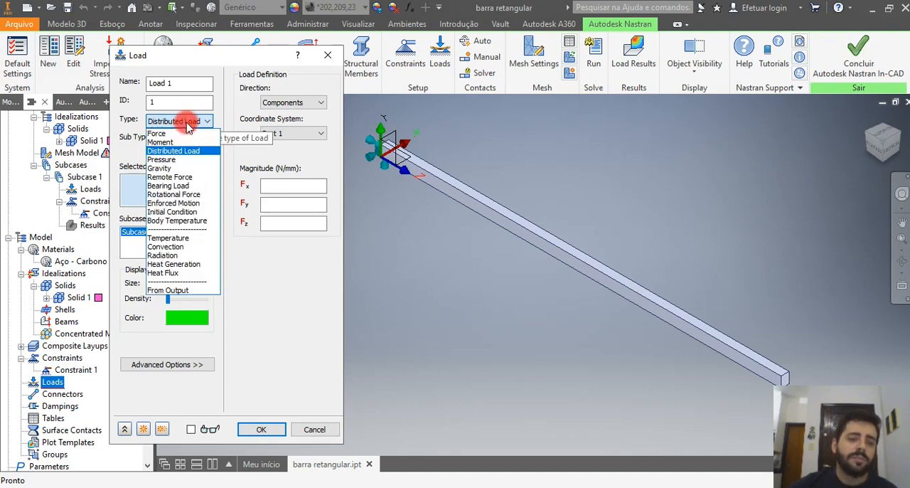
click(187, 133)
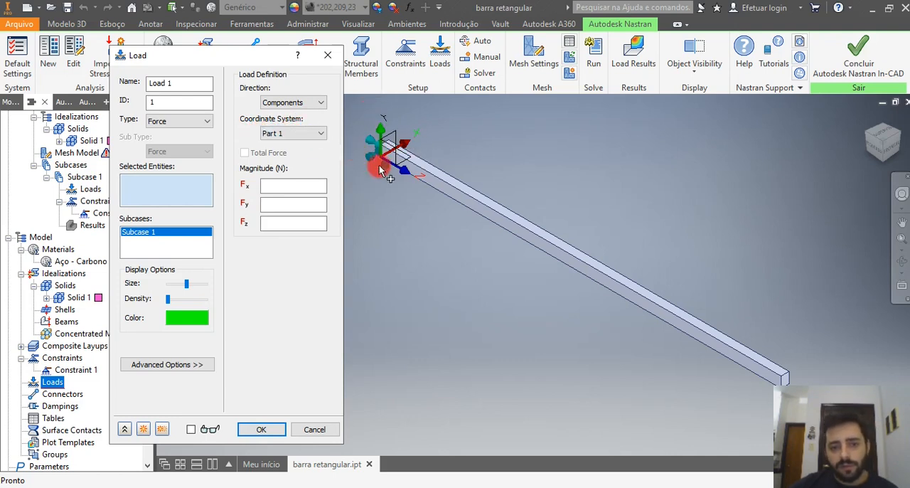
Try the Geometric Entity direction for the force, and return the direction to Components.
click(322, 103)
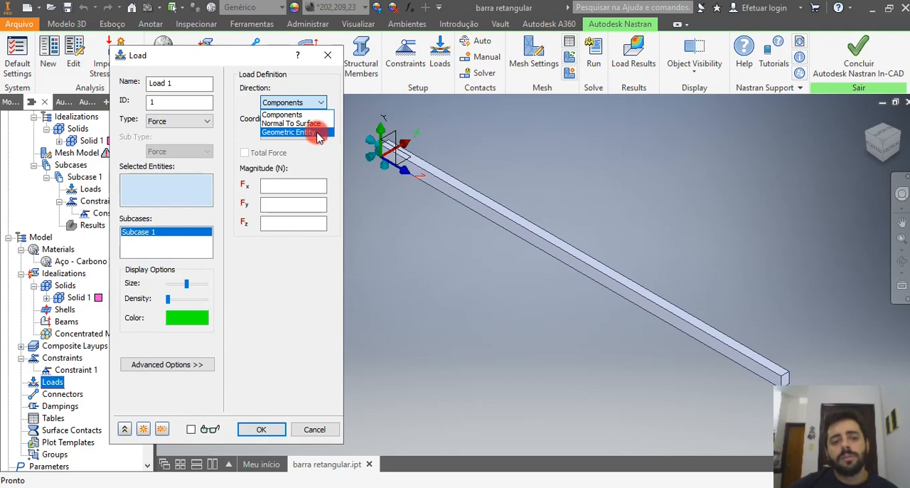
click(318, 135)
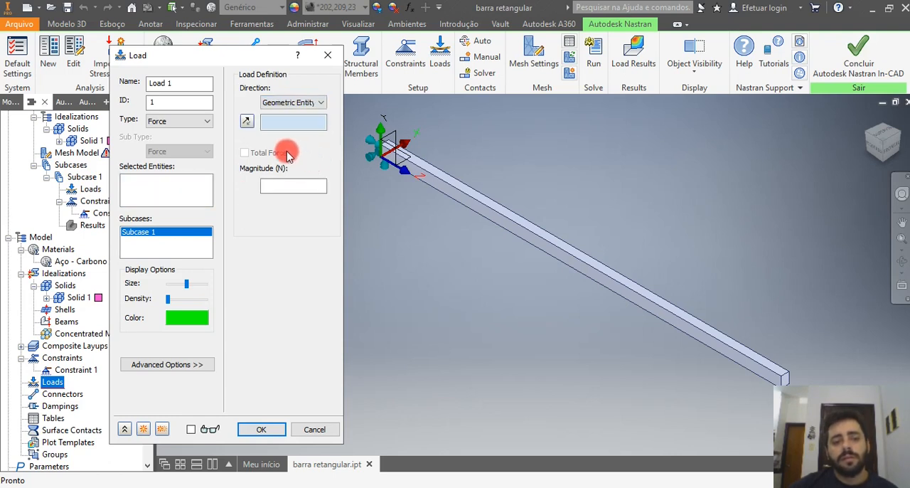
click(285, 127)
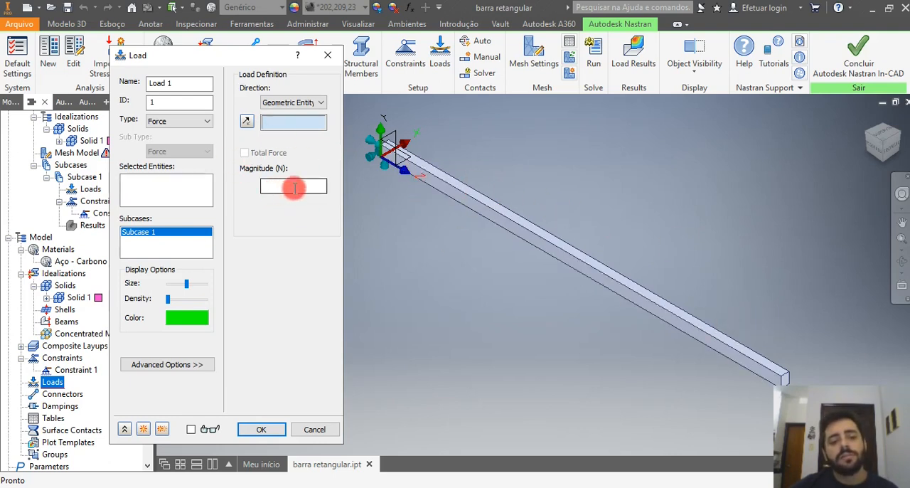
click(303, 103)
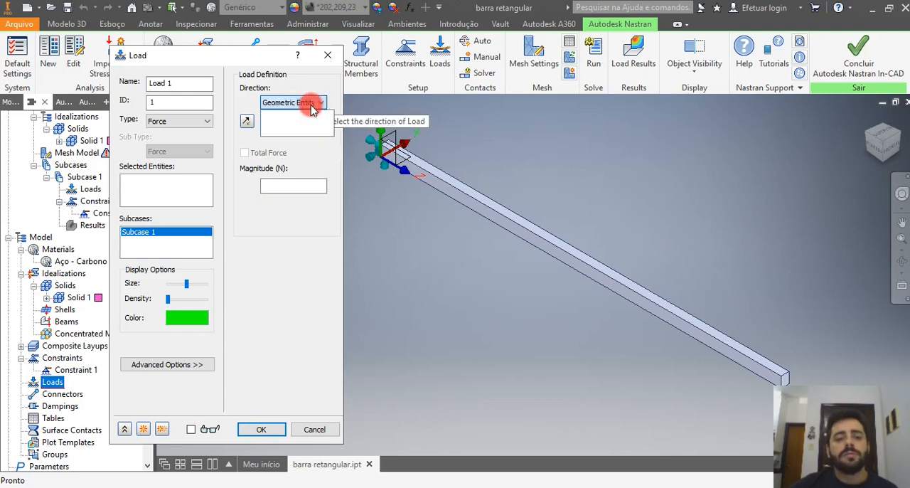
click(306, 115)
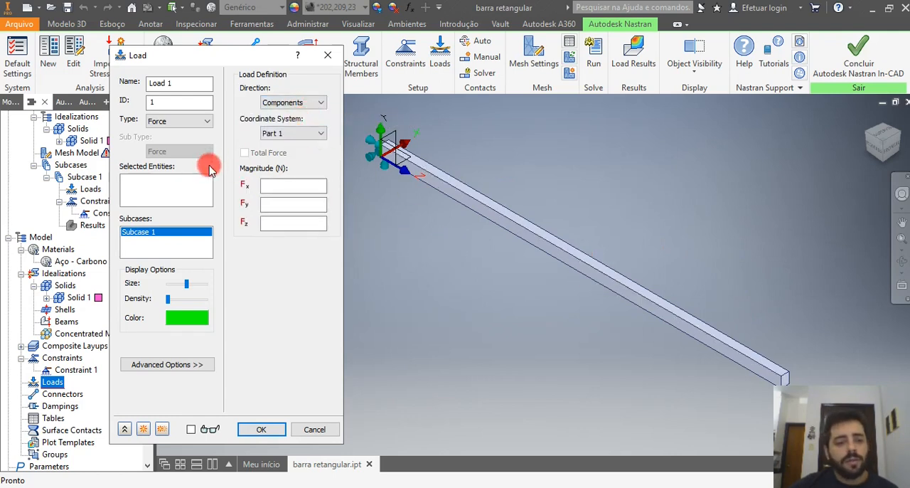
Select the upper edge of the bar's free end face as the entity the force acts on.
click(185, 185)
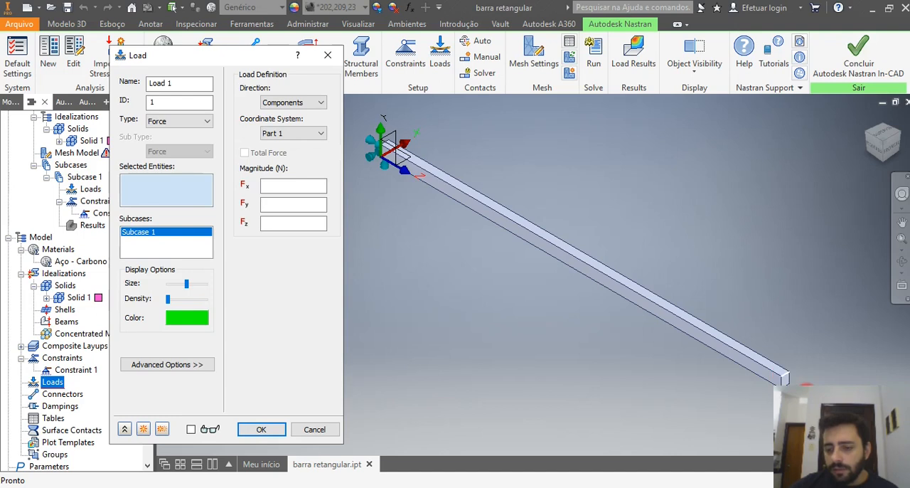
click(804, 382)
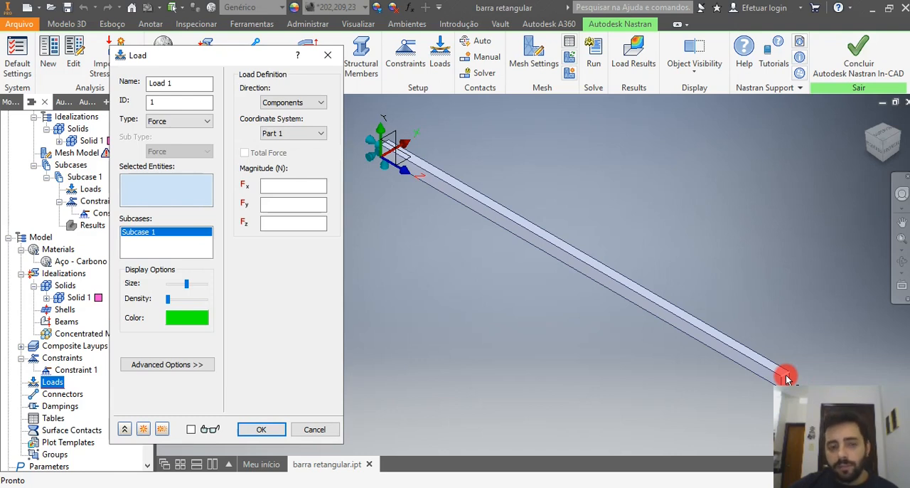
click(792, 371)
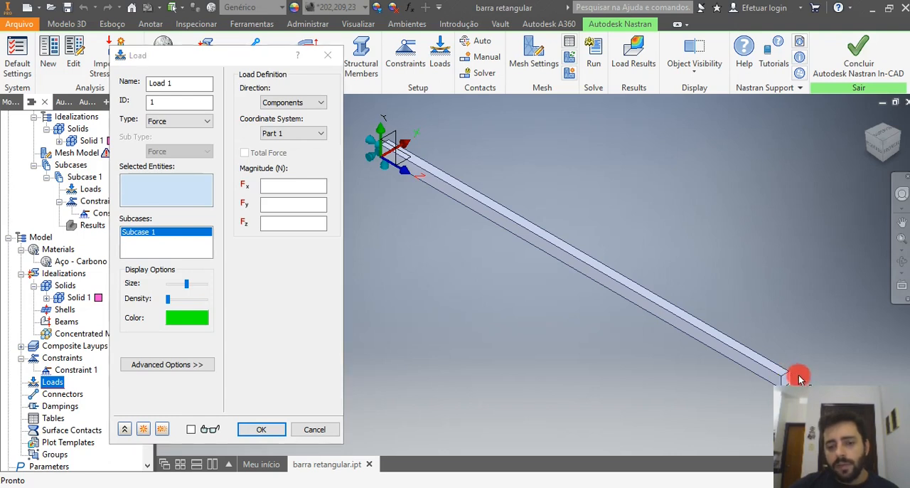
scroll(795, 378, up, 3)
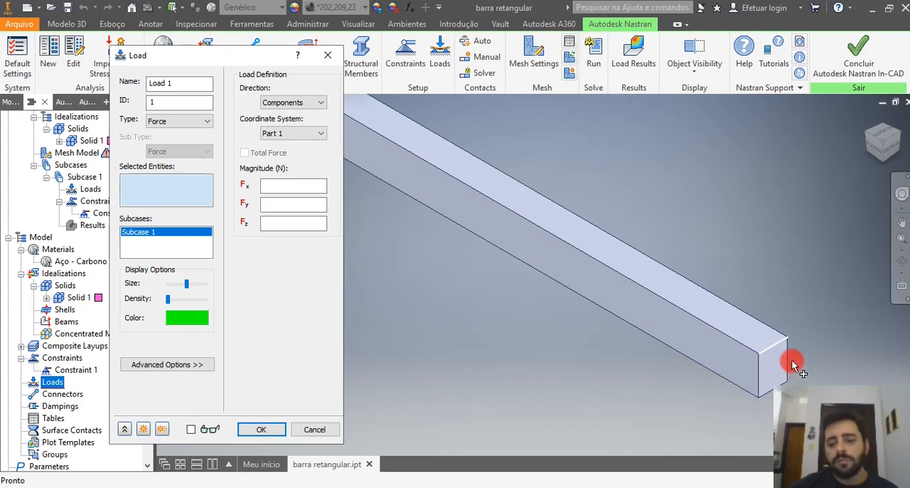
mouse_move(774, 344)
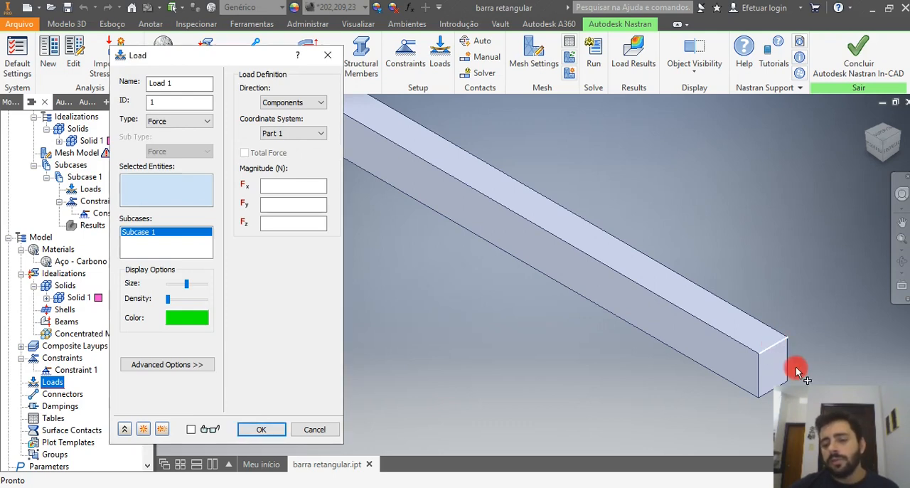
mouse_move(782, 359)
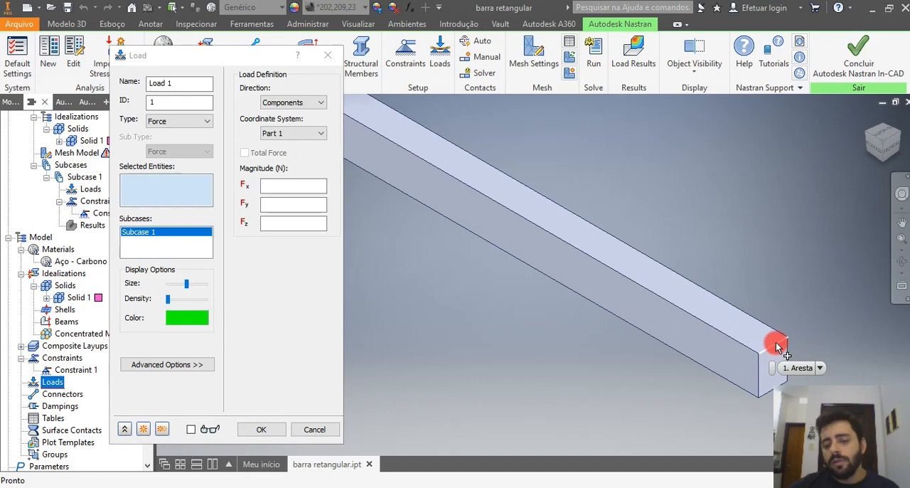
click(795, 303)
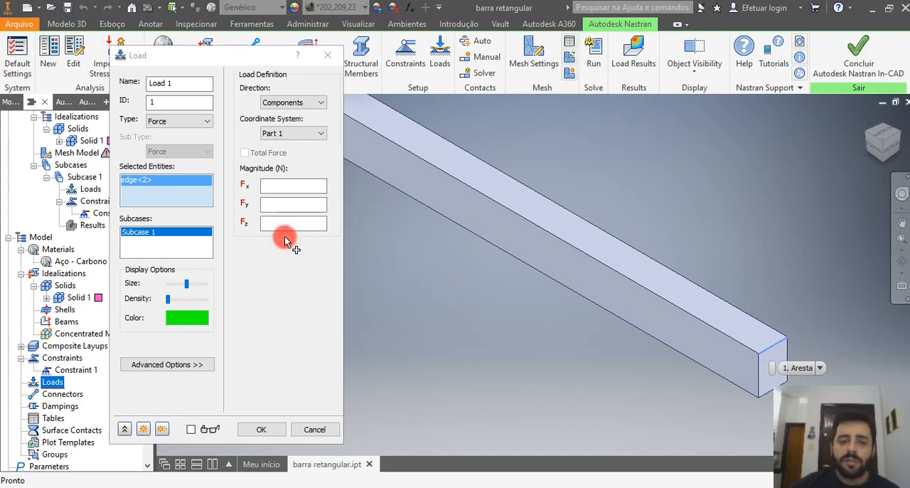
Set the force's Fy component to -1000 N and create Load 1 on the selected edge.
click(277, 204)
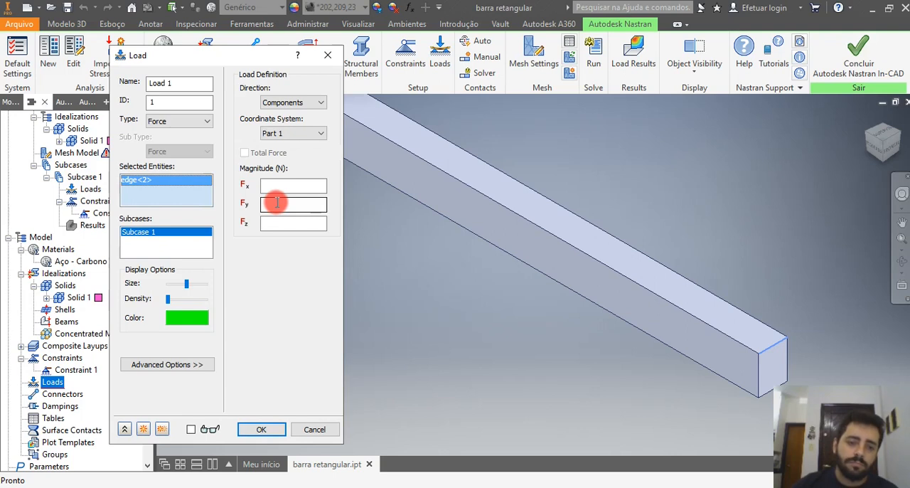
click(297, 224)
click(298, 203)
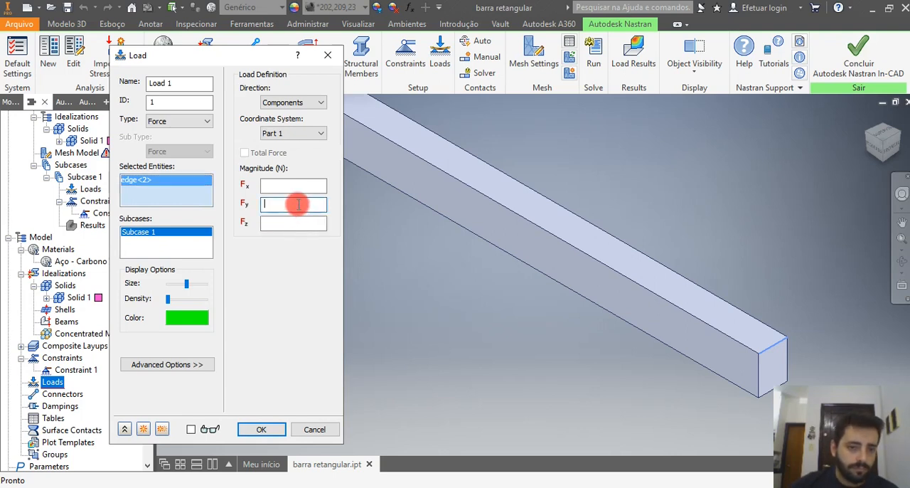
text(-1000)
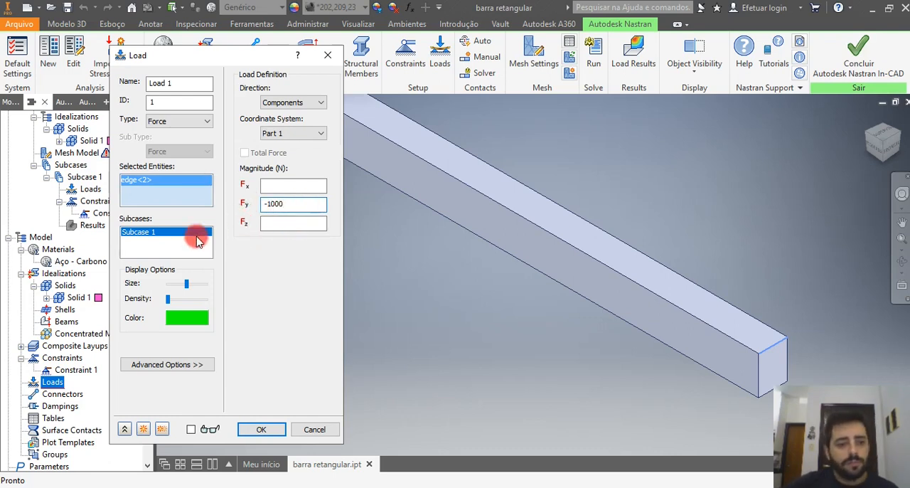
click(266, 427)
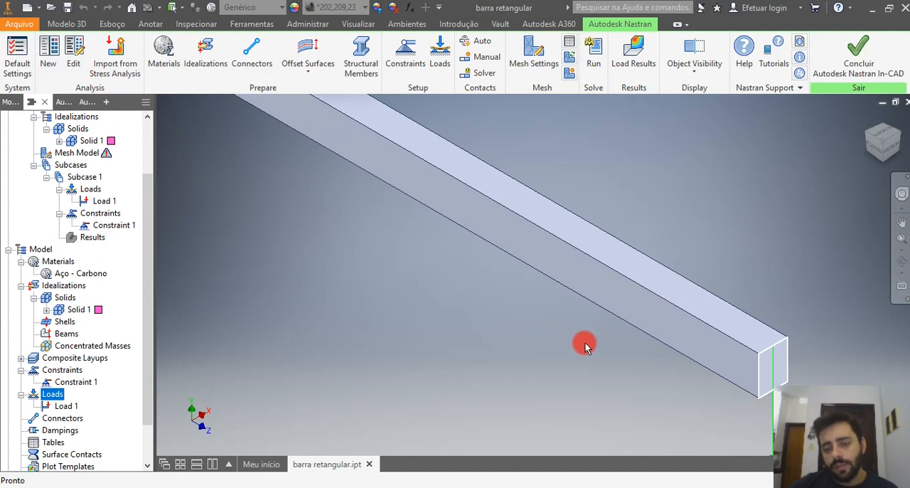
Examine the load arrow at the bar's free end, the Dampings and Surface Contacts entries of the model, and the constraint at the fixed end.
scroll(584, 343, down, 8)
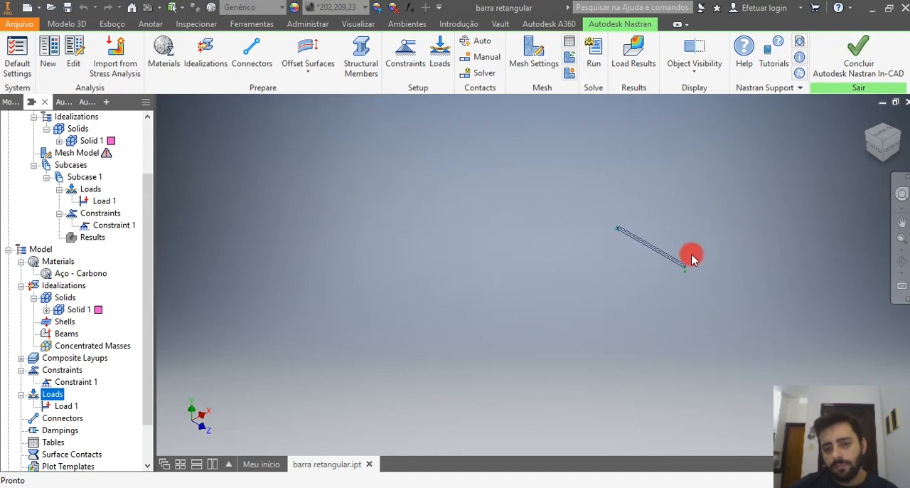
scroll(687, 264, up, 3)
scroll(687, 267, up, 3)
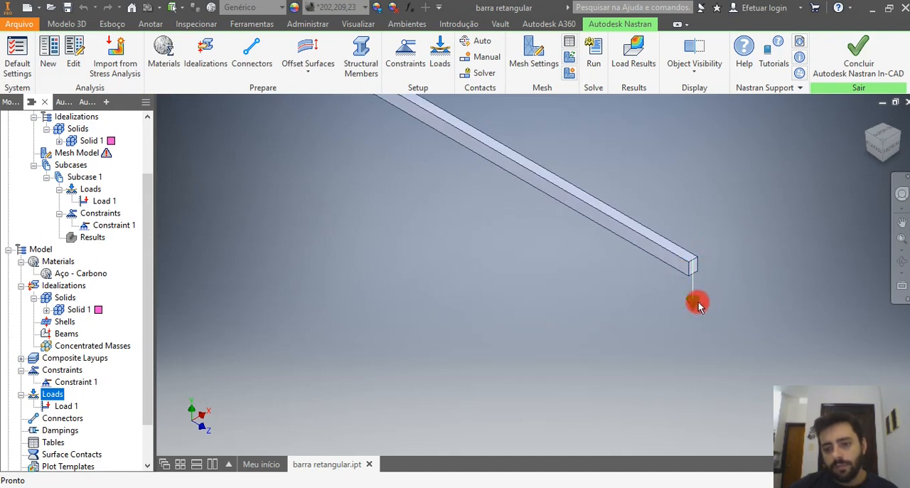
drag(146, 274, 145, 313)
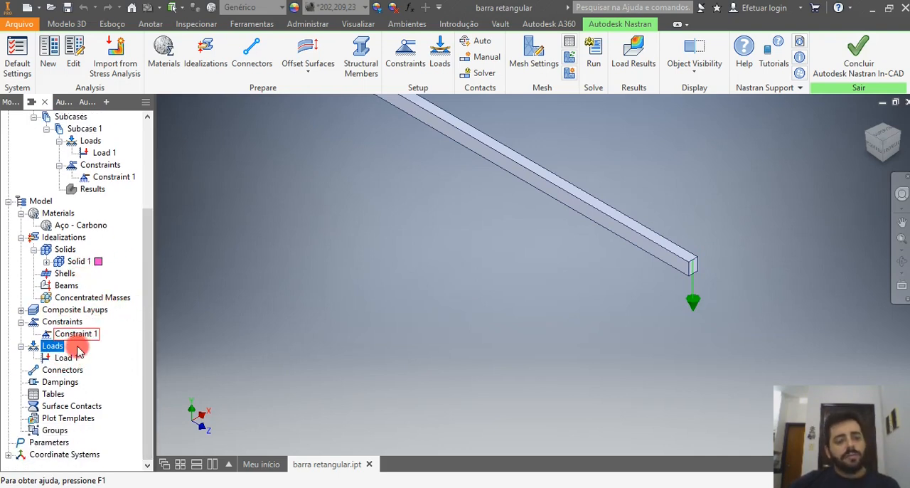
click(60, 383)
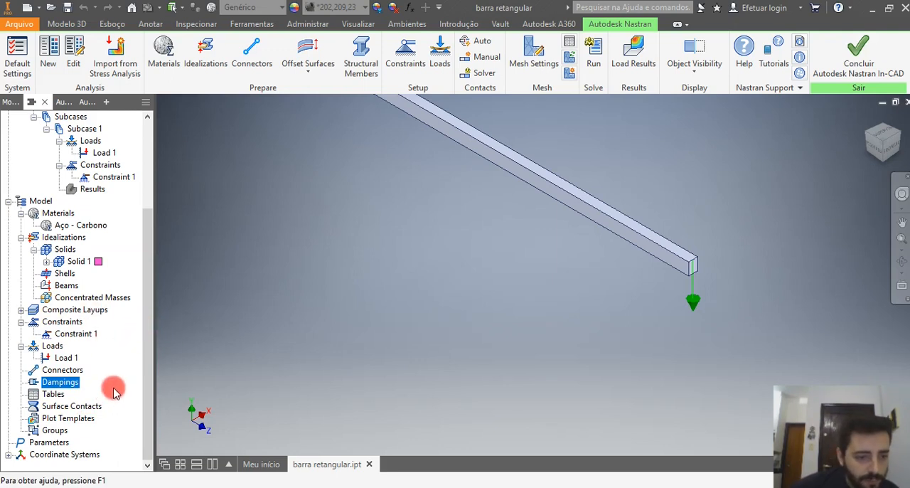
click(56, 406)
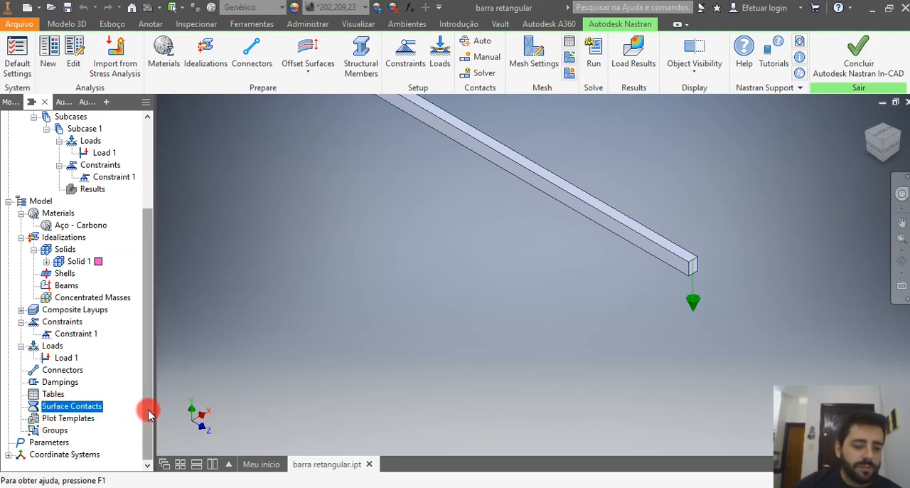
drag(149, 415, 153, 286)
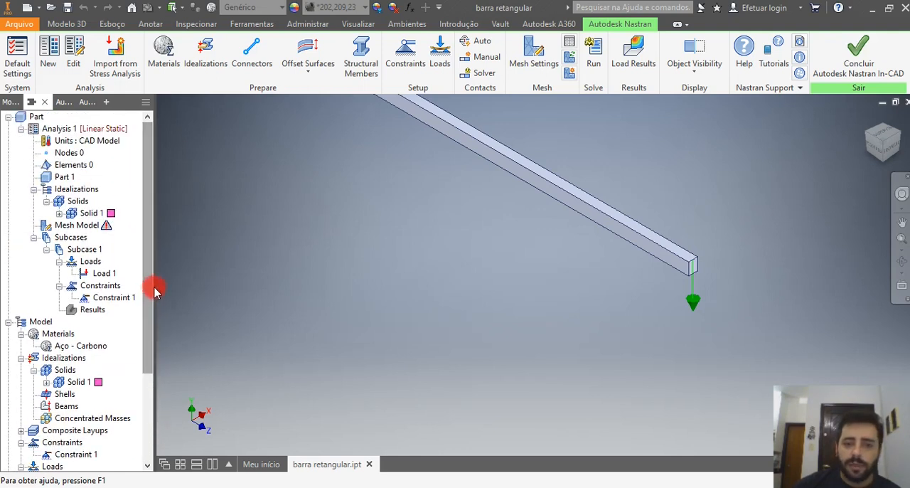
scroll(449, 341, down, 2)
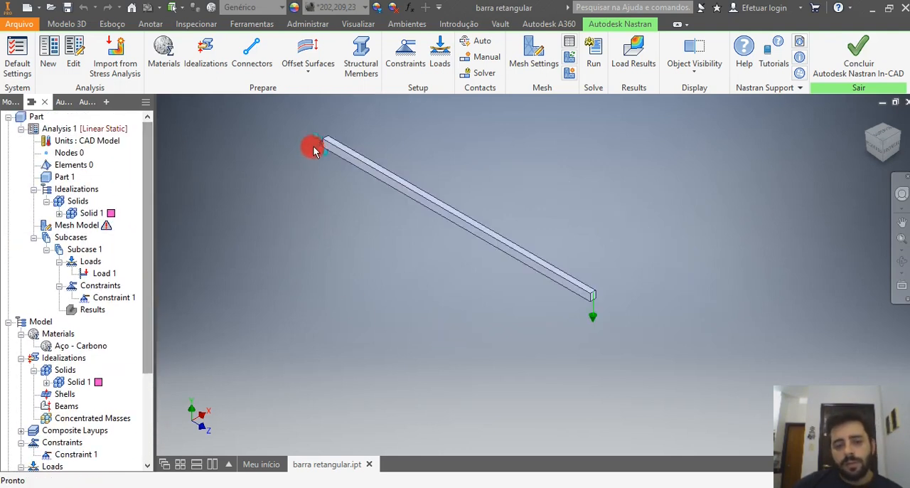
scroll(310, 151, down, 2)
scroll(287, 154, up, 3)
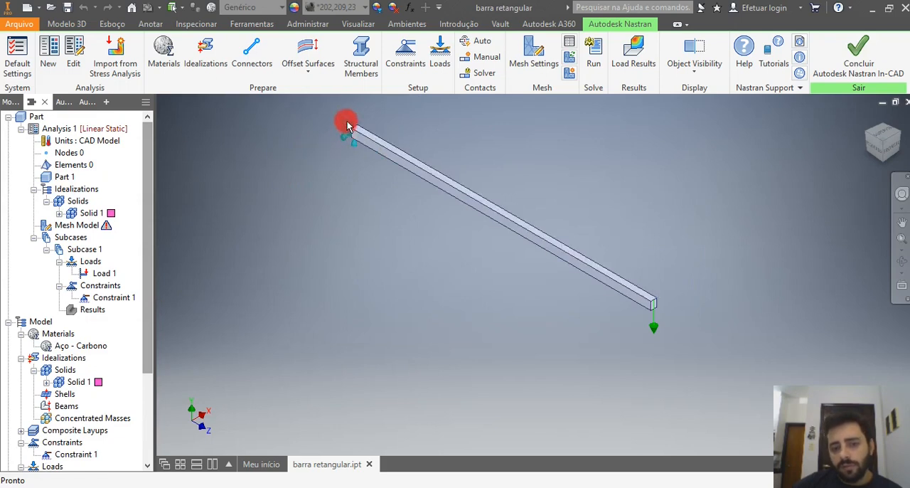
scroll(348, 121, up, 2)
scroll(424, 183, down, 2)
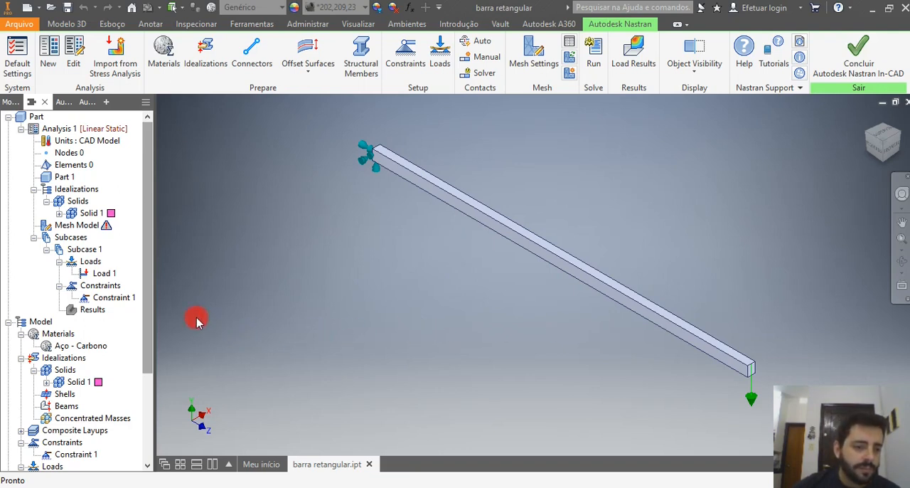
Edit the mesh model's settings, try the Linear element order, return to Parabolic, and generate the mesh at the proposed 56,2812 mm element size.
click(64, 225)
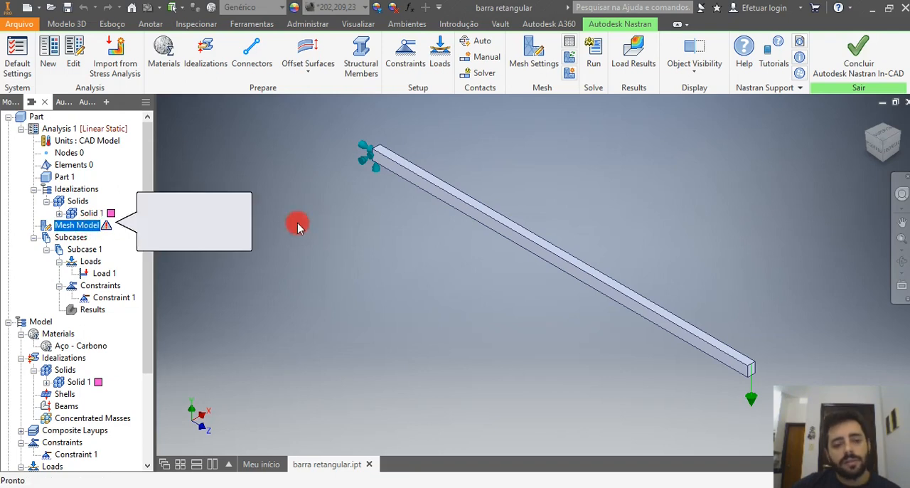
right_click(79, 232)
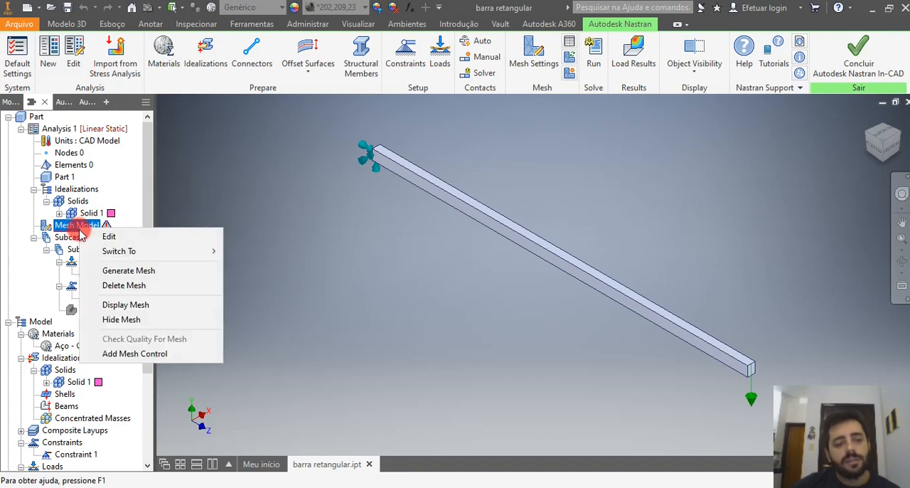
click(133, 239)
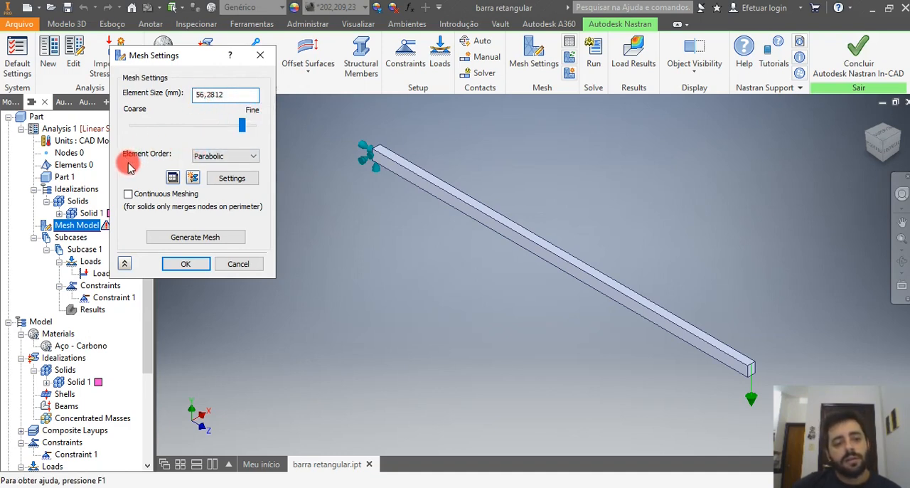
click(231, 157)
click(235, 166)
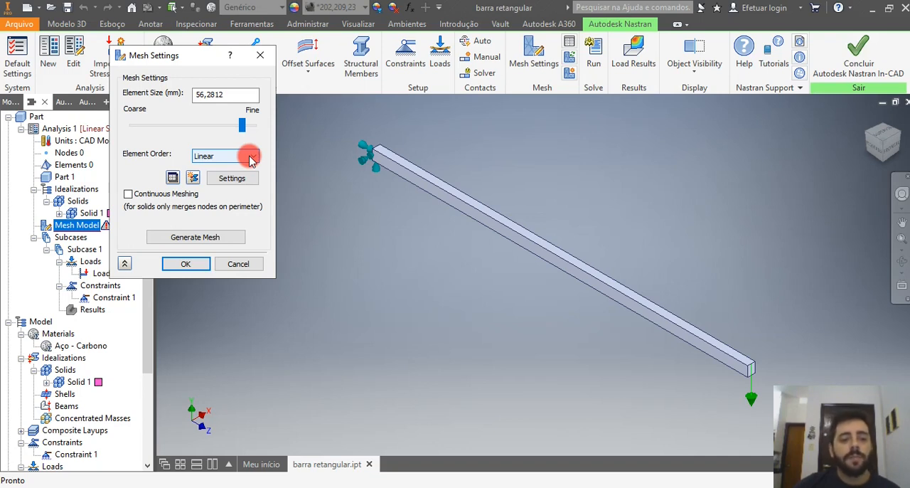
click(251, 160)
click(246, 177)
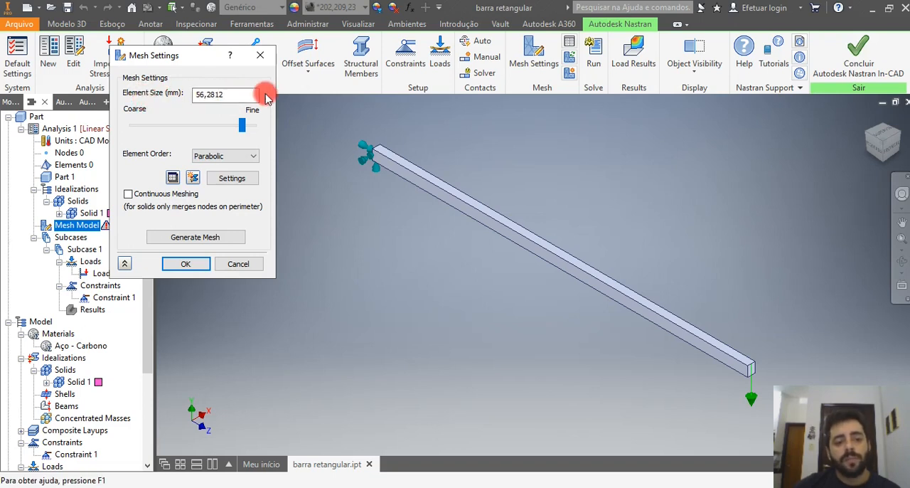
click(189, 238)
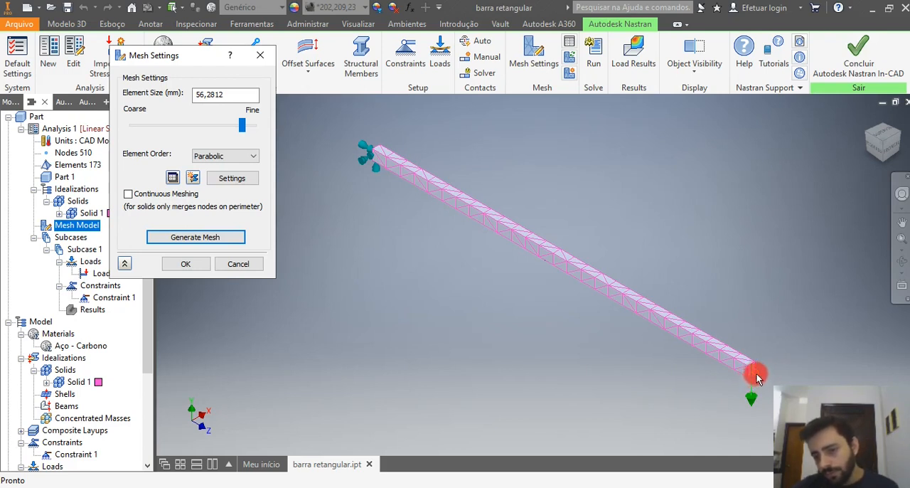
Examine the coarse mesh along the bar, from the loaded free end to the fixed end.
scroll(753, 377, up, 5)
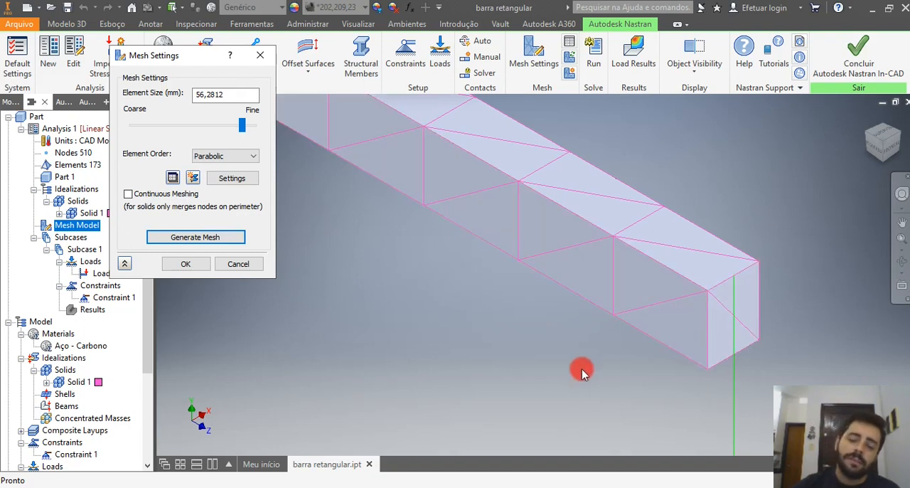
scroll(619, 363, down, 2)
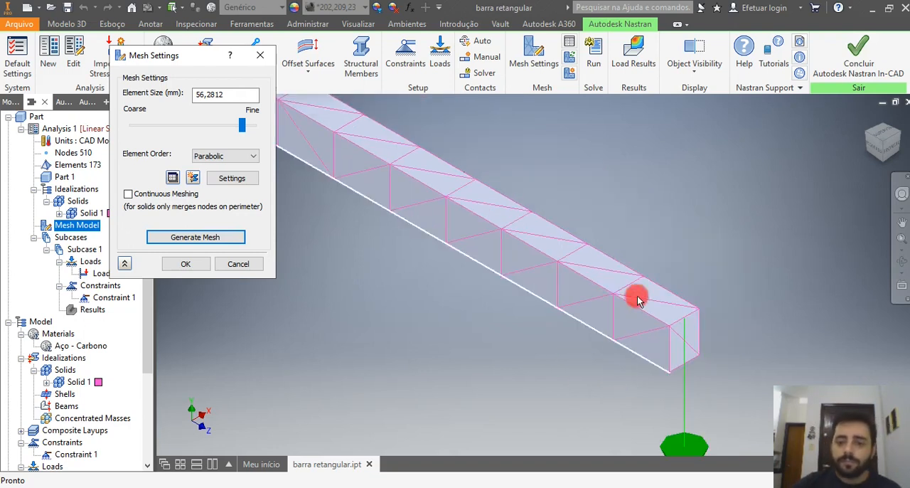
scroll(604, 270, down, 3)
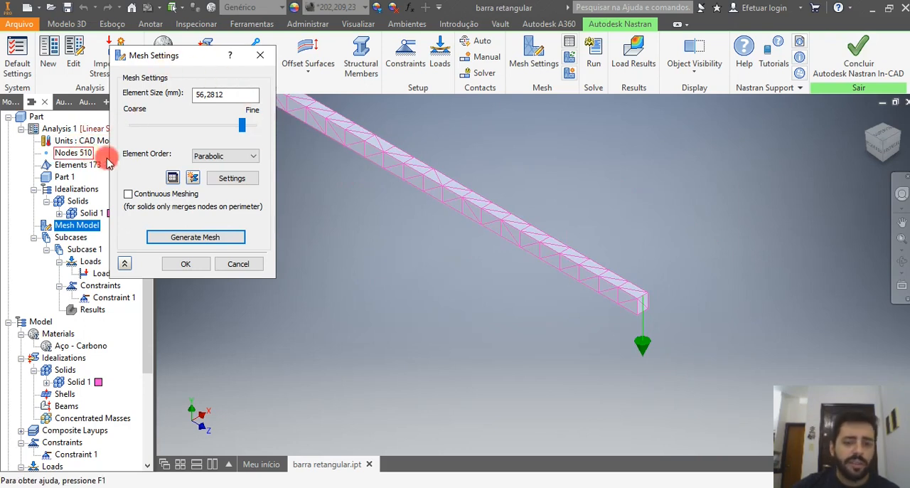
scroll(660, 319, down, 2)
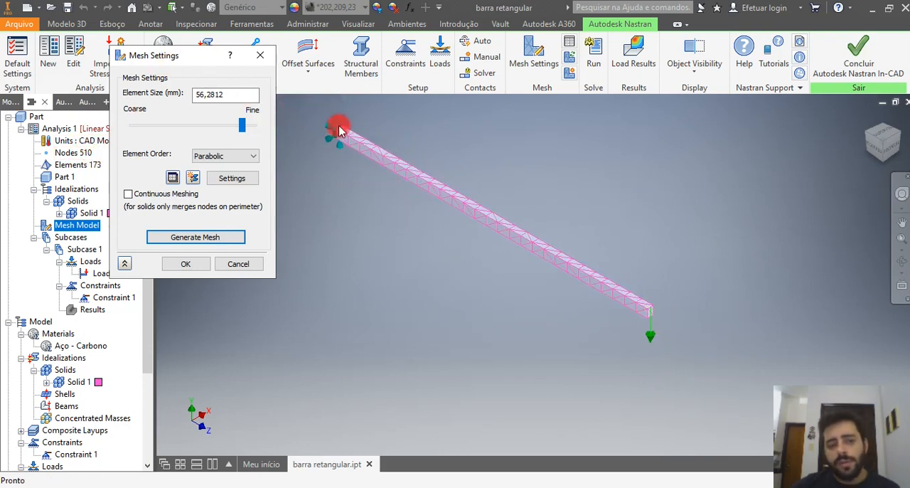
scroll(322, 125, up, 4)
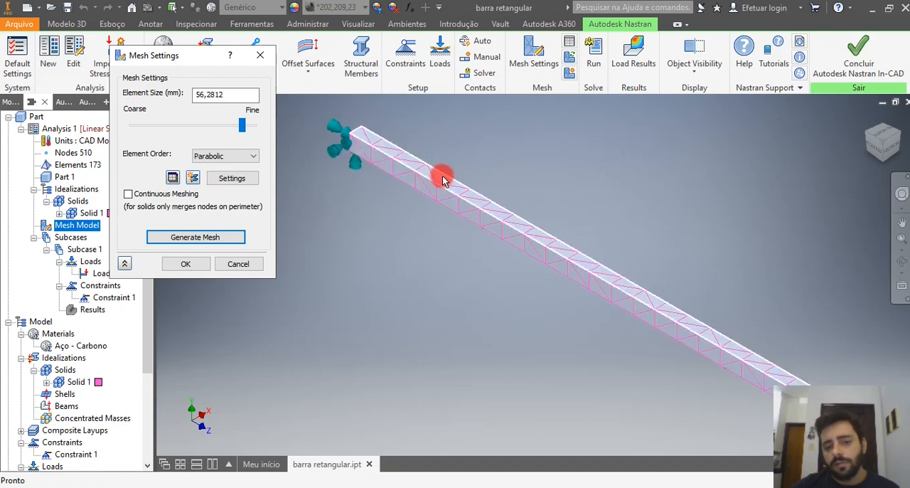
scroll(443, 180, down, 2)
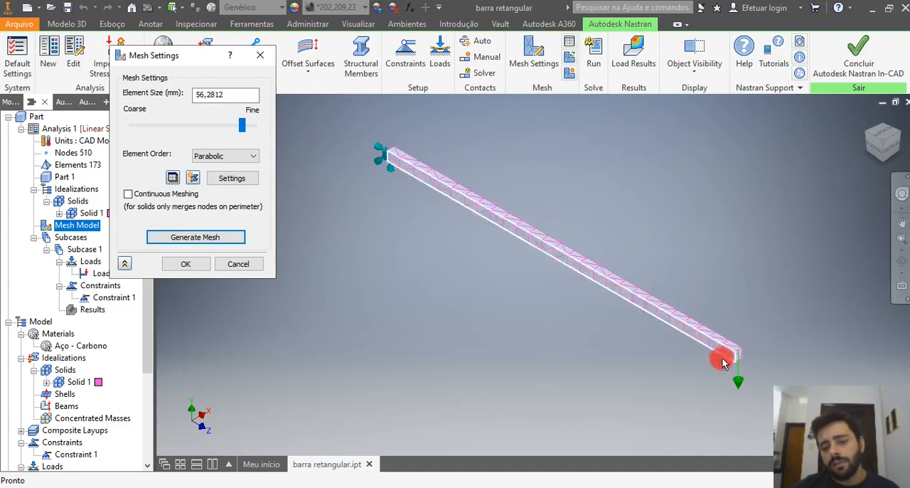
scroll(739, 360, up, 3)
scroll(765, 337, up, 2)
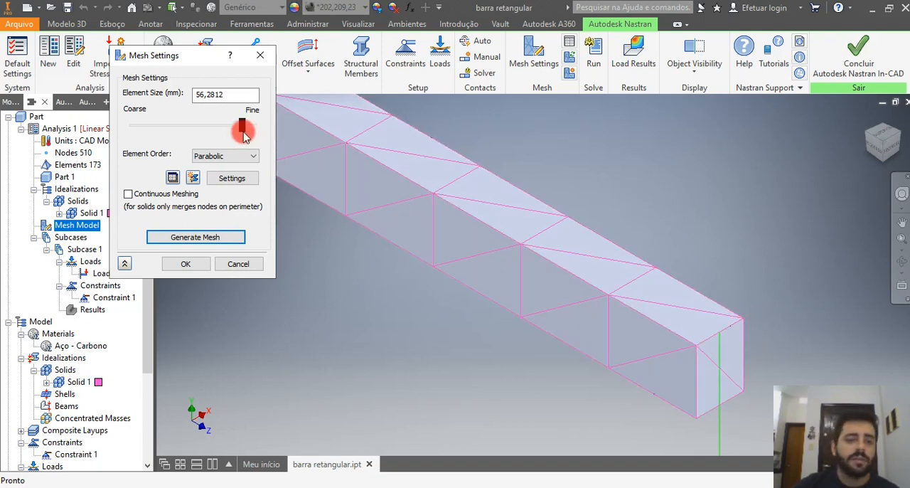
Set the mesh element size to 10 mm with Linear element order and regenerate the bar's mesh.
drag(232, 96, 175, 95)
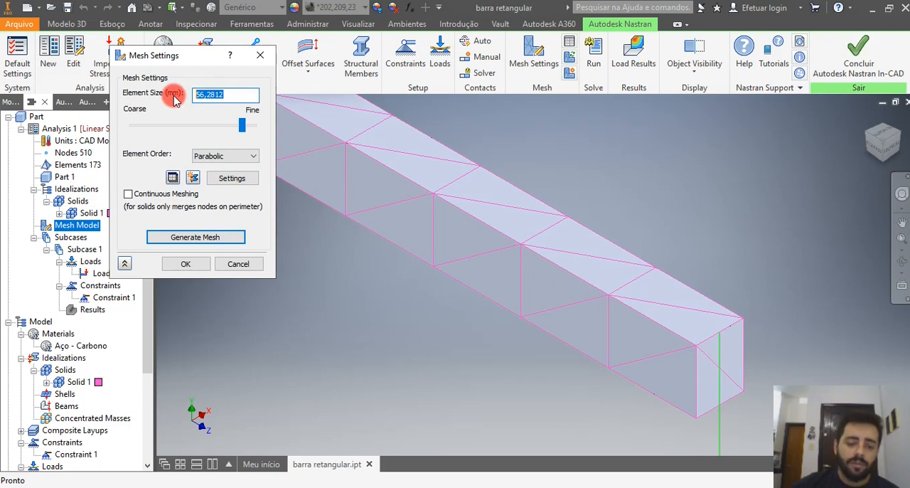
text(10)
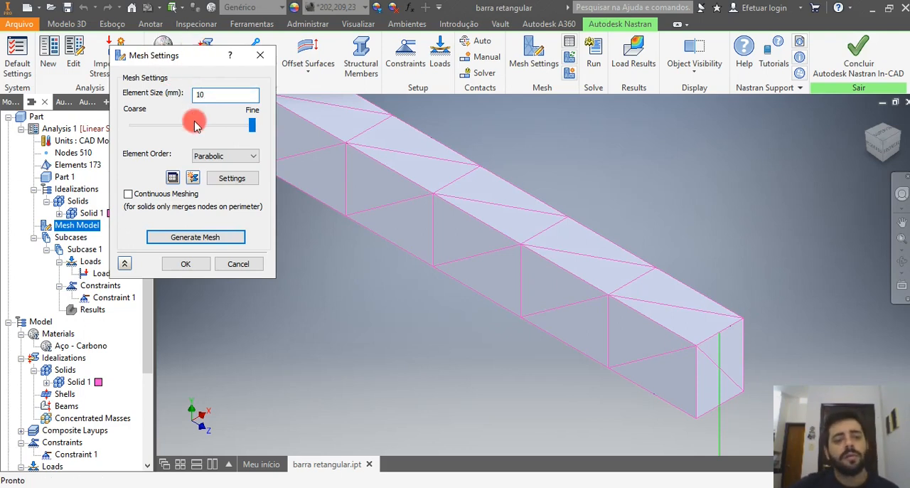
click(224, 155)
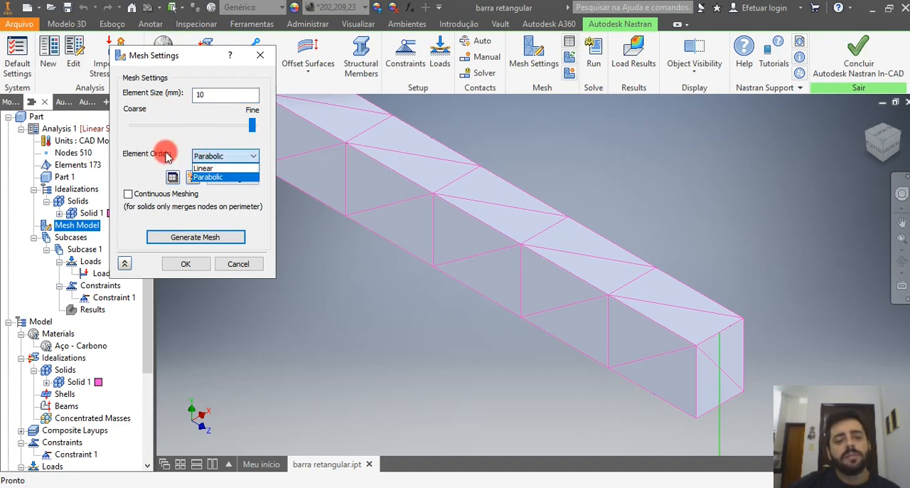
click(210, 170)
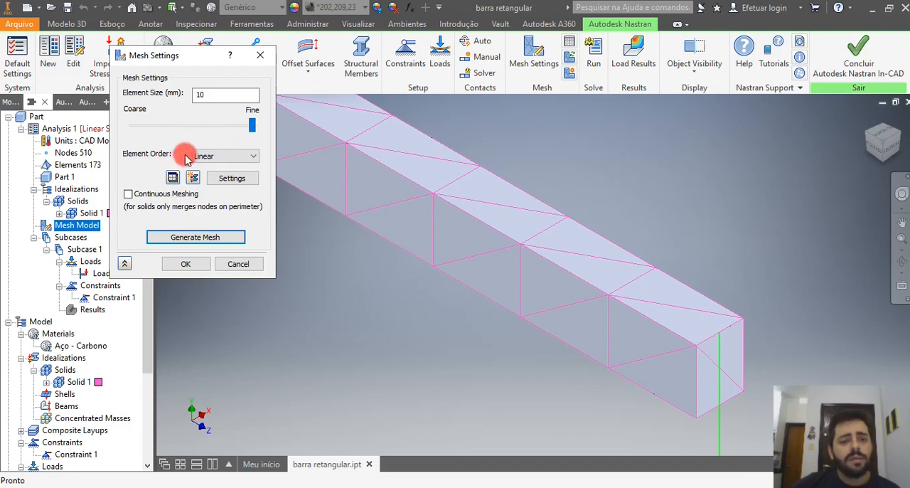
click(181, 241)
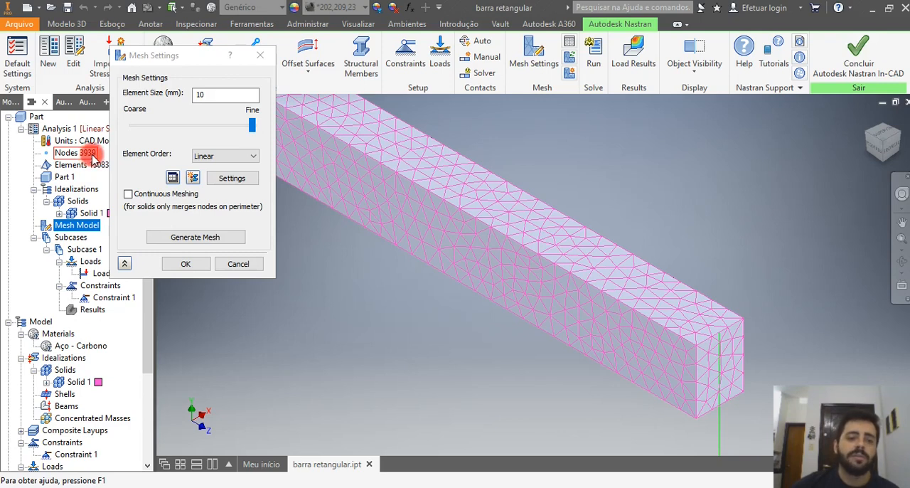
Change the element order to Parabolic, regenerate the mesh, and move the mesh settings aside to uncover the node and element counts.
click(212, 156)
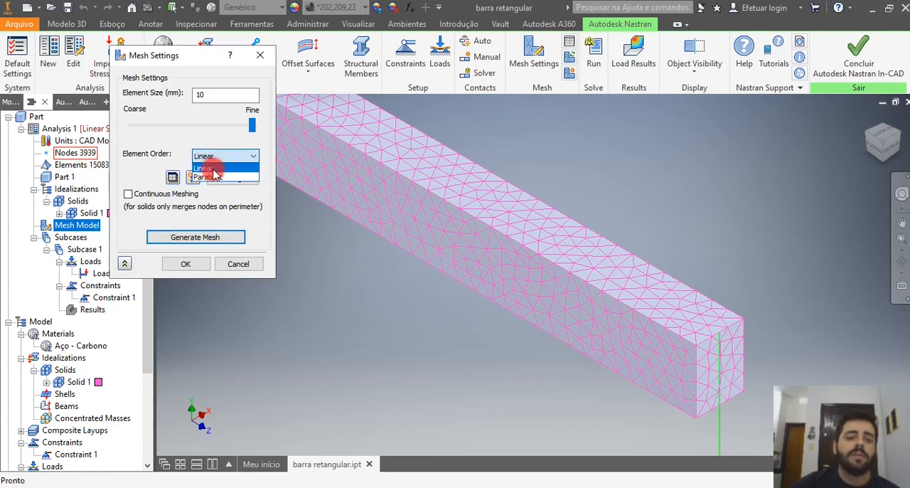
click(209, 177)
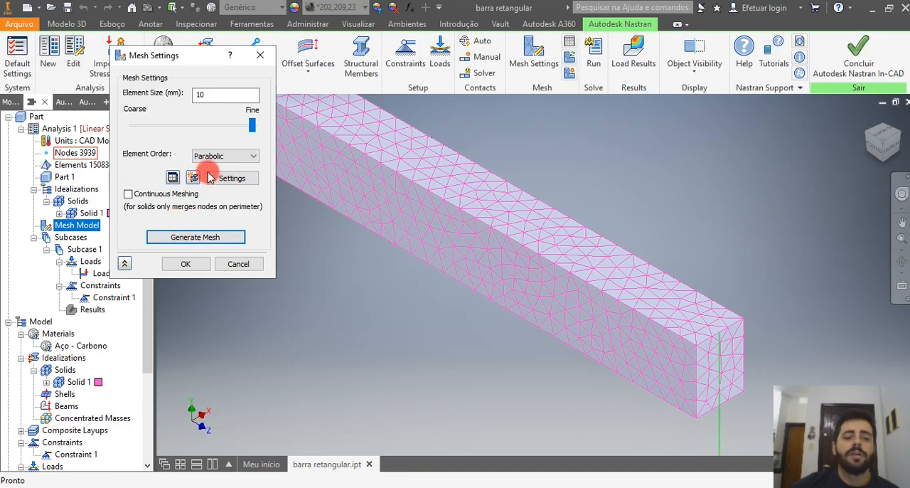
click(194, 237)
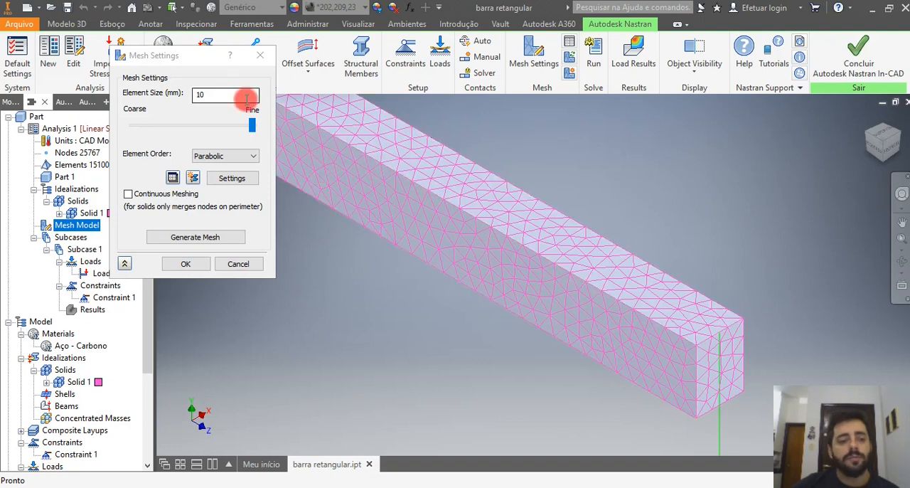
drag(197, 55, 239, 105)
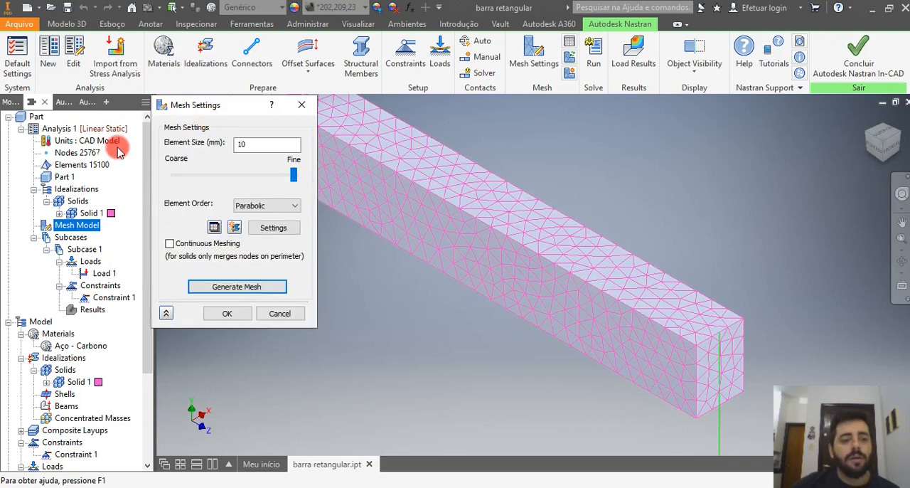
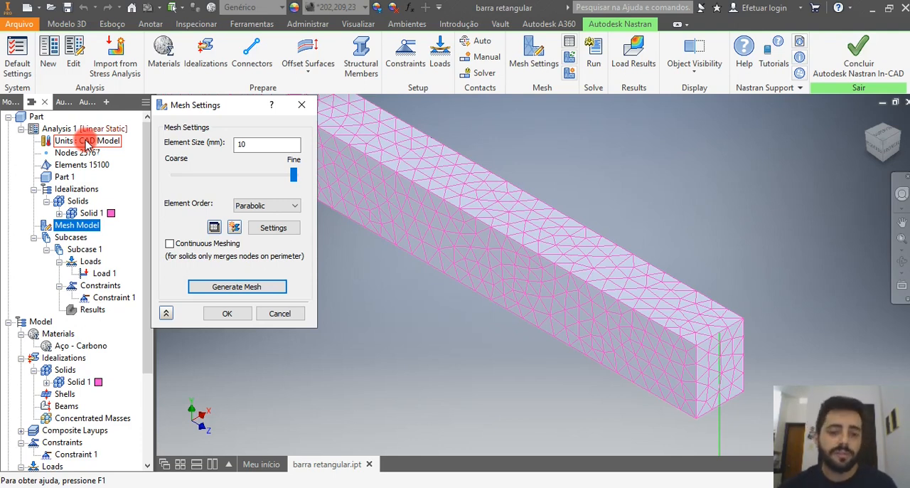
Set the mesh element order back to Linear, regenerate the bar's mesh at 10 mm element size, and accept the mesh settings.
click(263, 206)
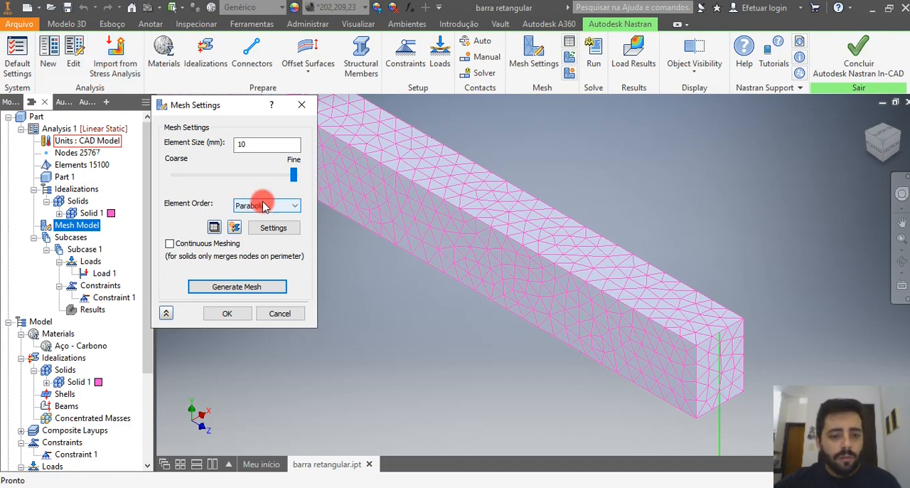
click(253, 217)
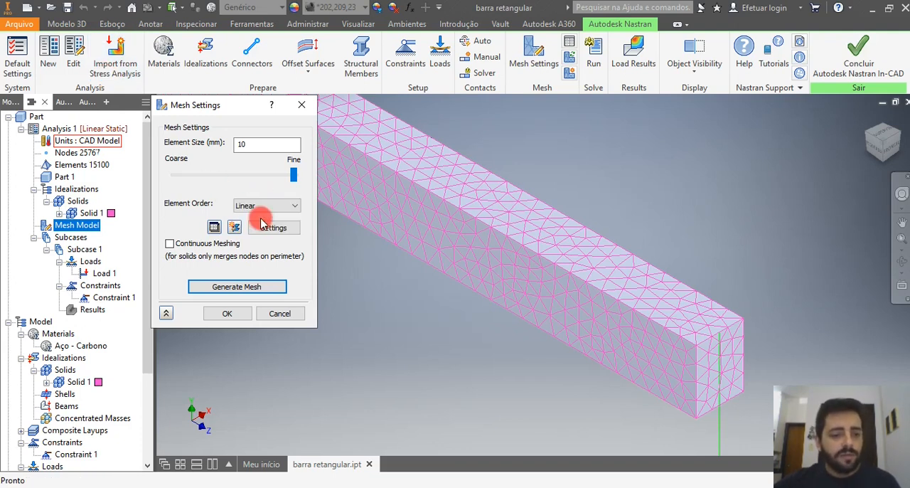
click(229, 286)
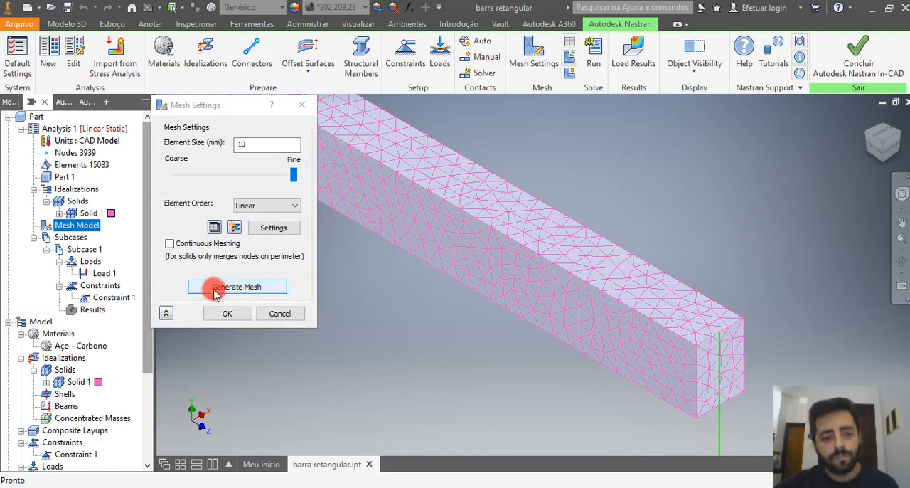
click(233, 313)
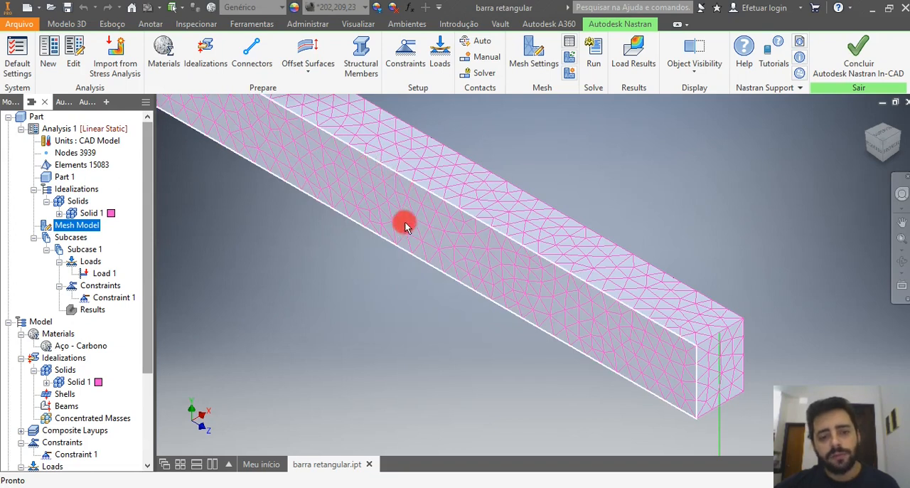
Examine the linear mesh along the whole bar and up close on the top, side and end faces at the loaded end.
scroll(399, 322, down, 2)
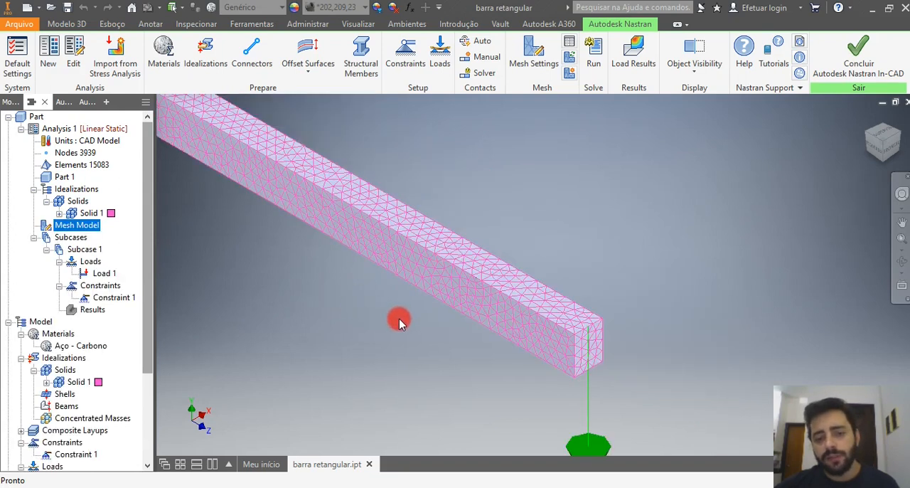
scroll(447, 321, down, 2)
scroll(362, 259, down, 2)
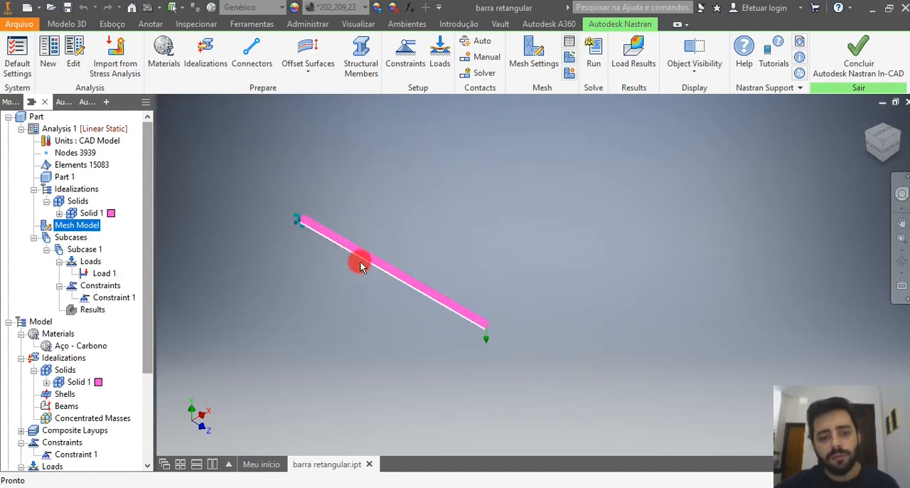
scroll(413, 288, up, 6)
scroll(334, 238, down, 1)
scroll(384, 238, down, 3)
scroll(569, 342, down, 2)
scroll(650, 384, up, 5)
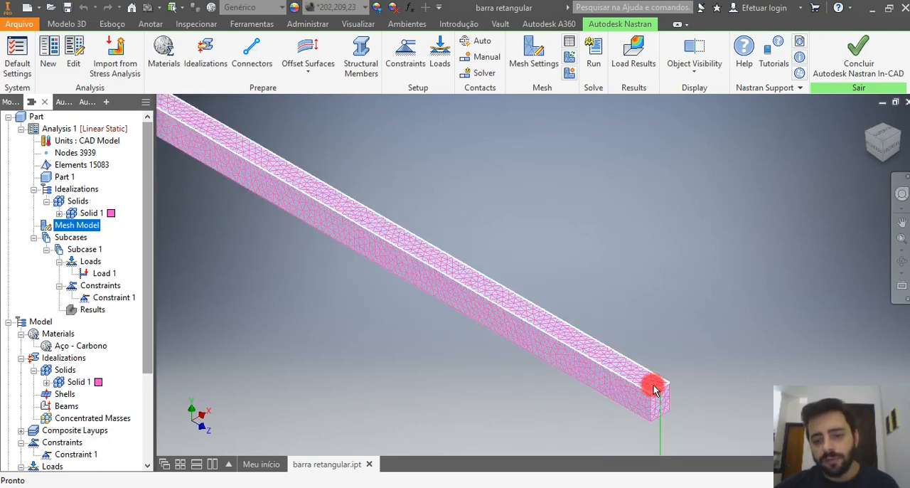
scroll(653, 391, up, 1)
scroll(643, 370, up, 1)
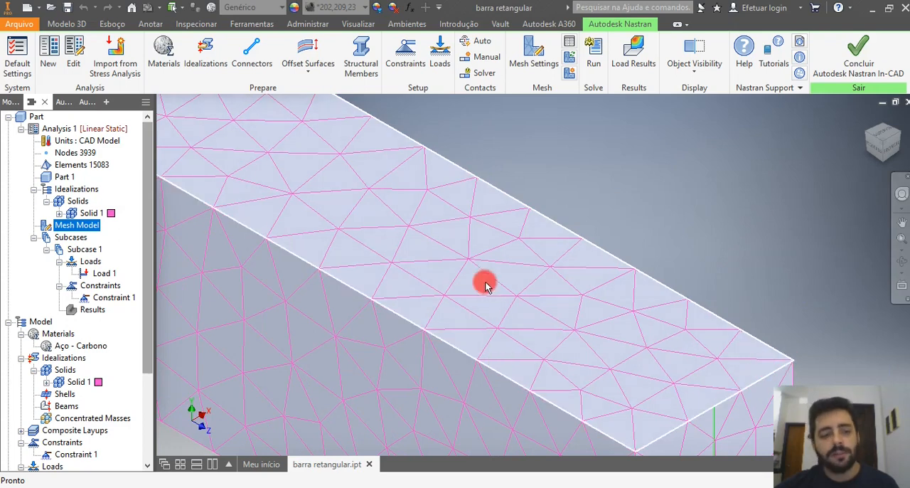
scroll(557, 280, down, 1)
scroll(555, 335, up, 2)
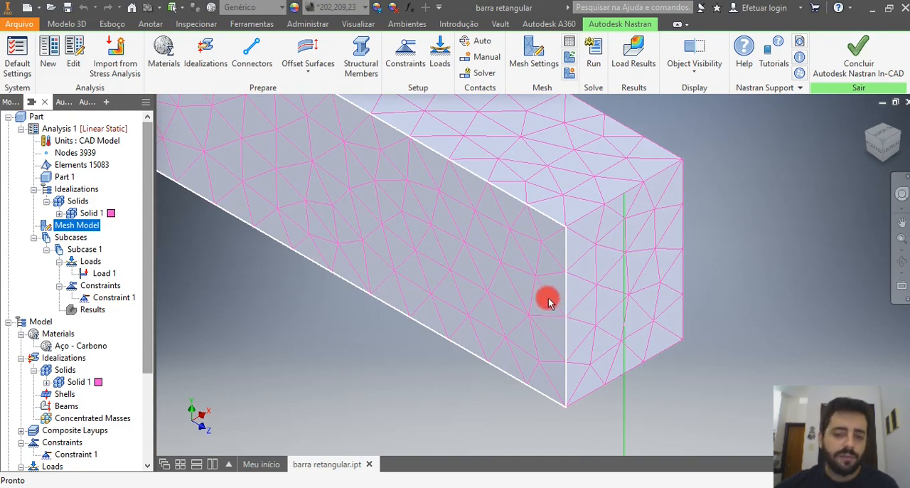
scroll(652, 340, down, 3)
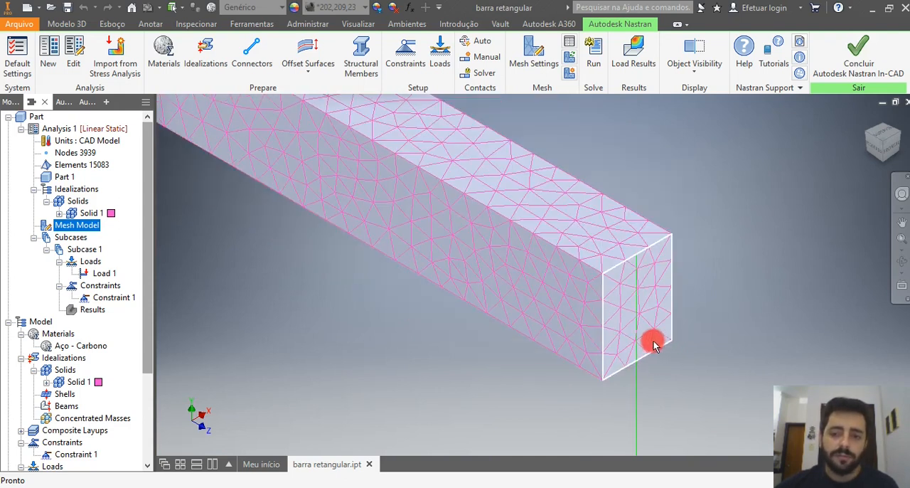
scroll(653, 341, down, 2)
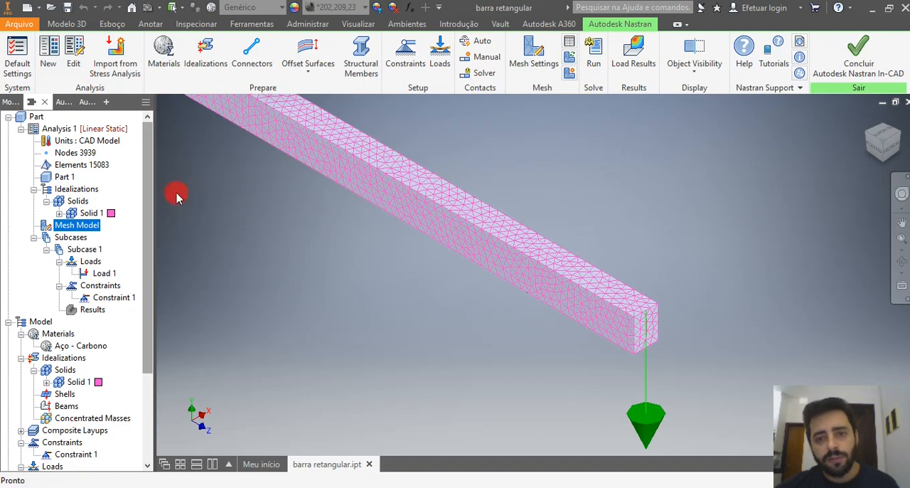
Open a new mesh control for the mesh model, review its face and edge selection options, and close it without adding a control.
right_click(89, 234)
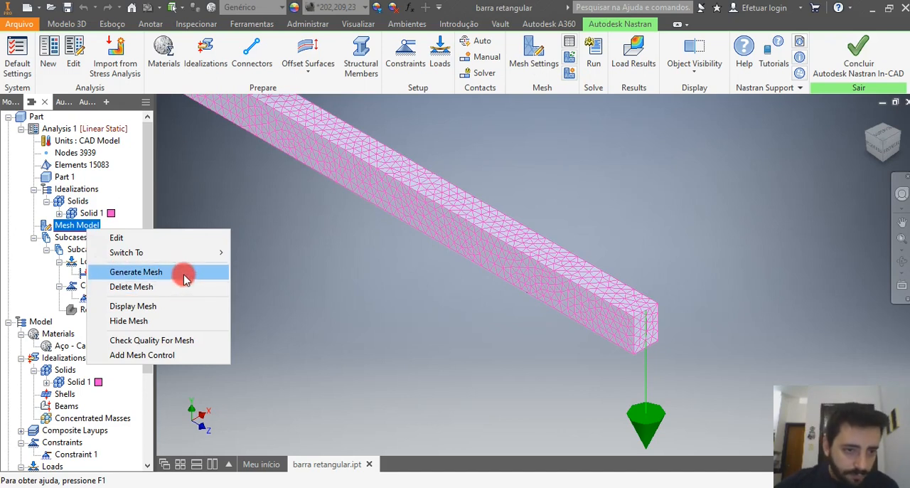
click(171, 359)
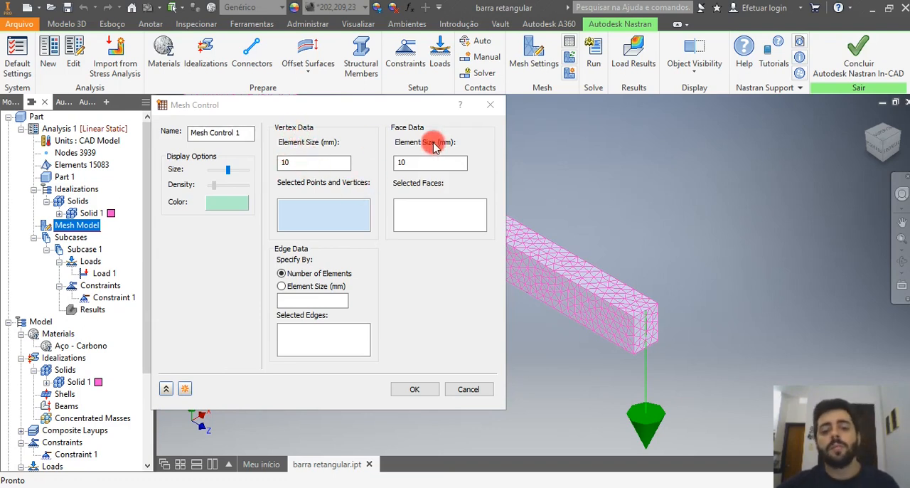
click(435, 213)
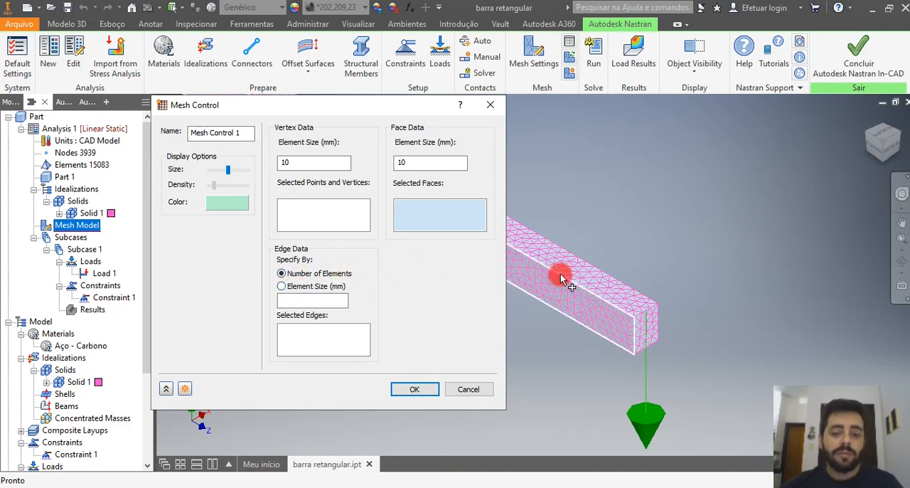
click(311, 338)
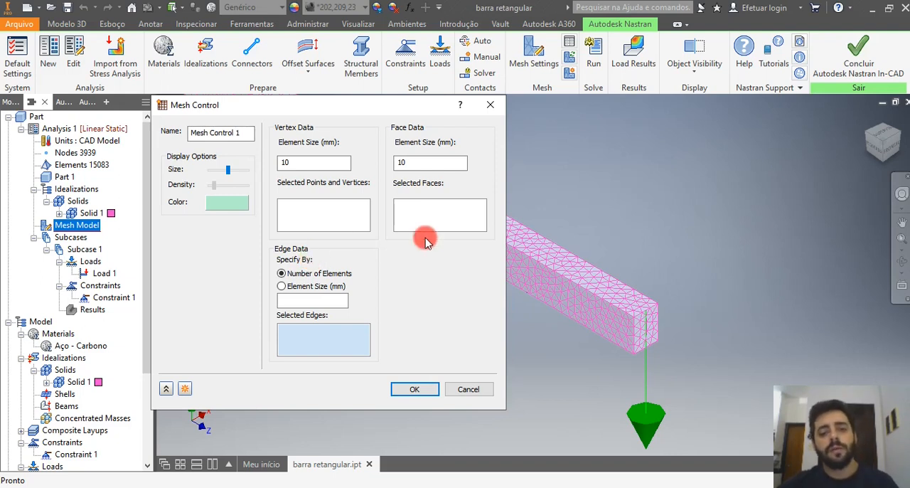
click(492, 108)
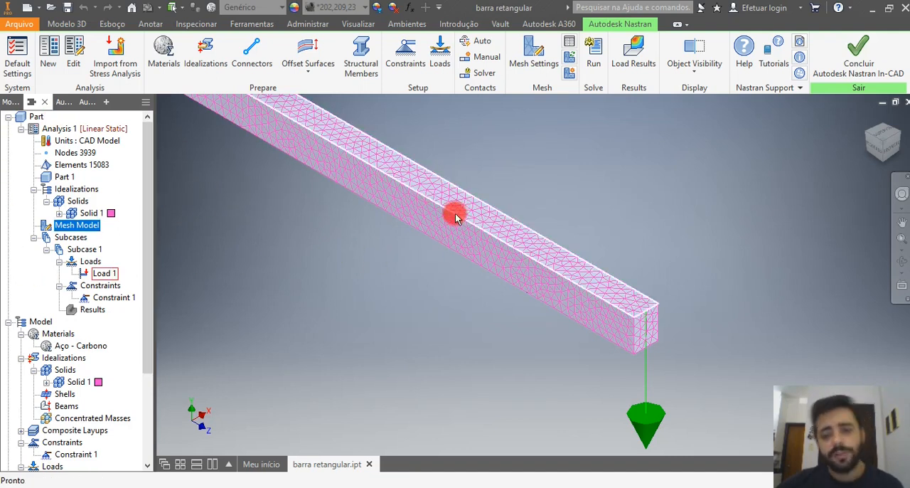
Regenerate the mesh for the whole bar, run the linear static analysis, and dismiss the solver's completion notice.
scroll(636, 325, down, 5)
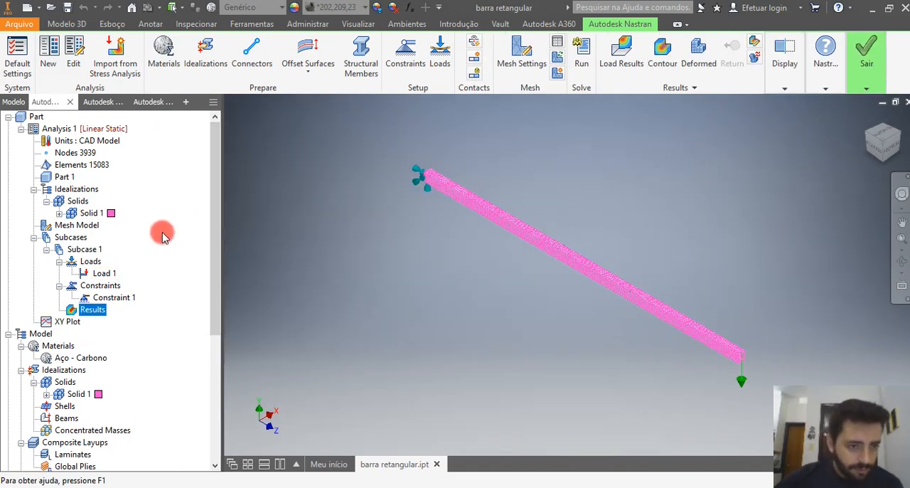
click(86, 228)
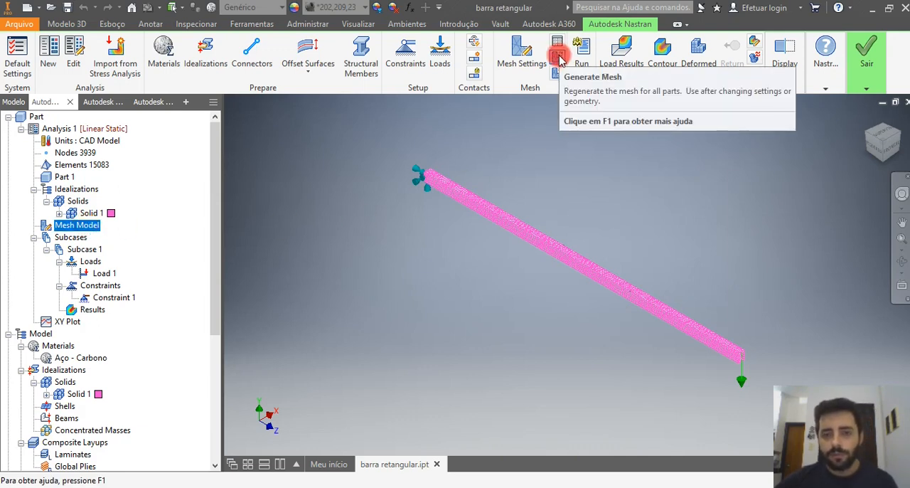
click(559, 57)
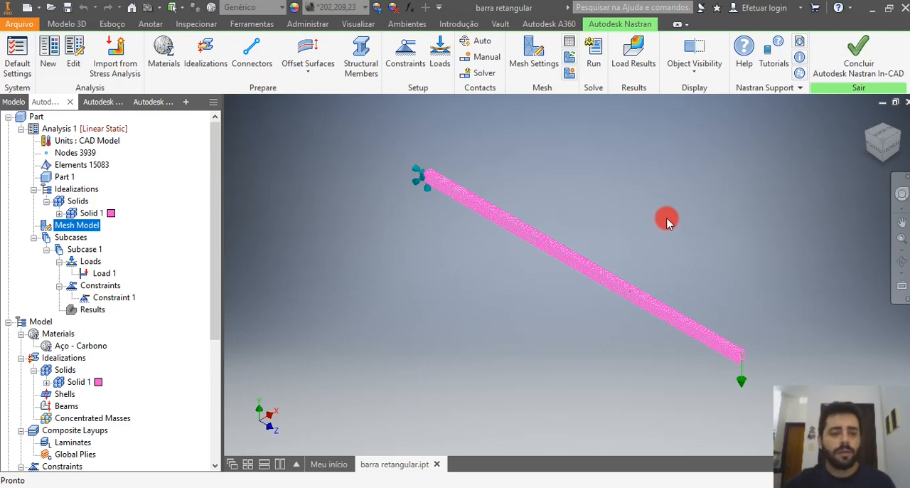
click(593, 57)
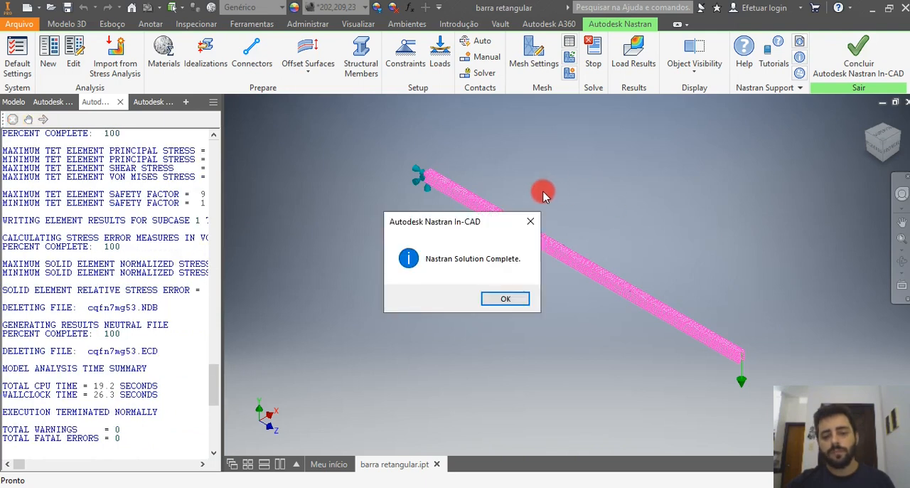
click(504, 301)
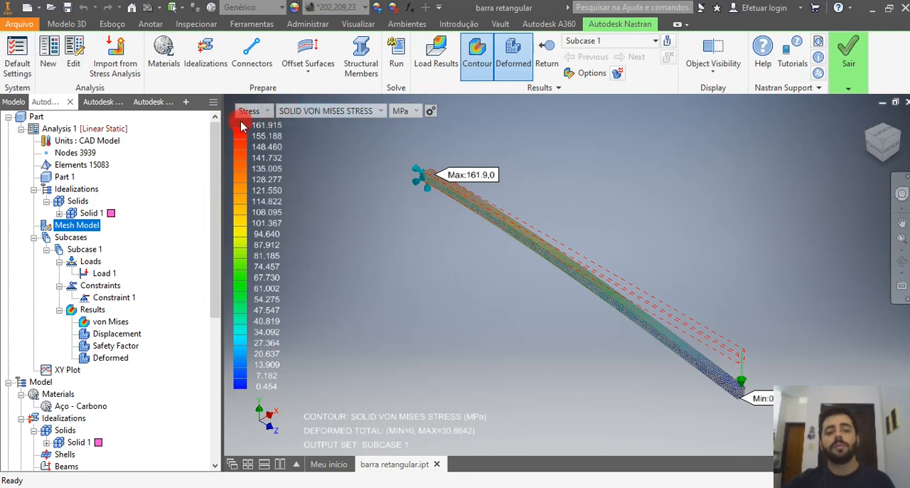
Review the contour's available result types, stress components and units, keeping SOLID VON MISES STRESS in MPa.
click(270, 113)
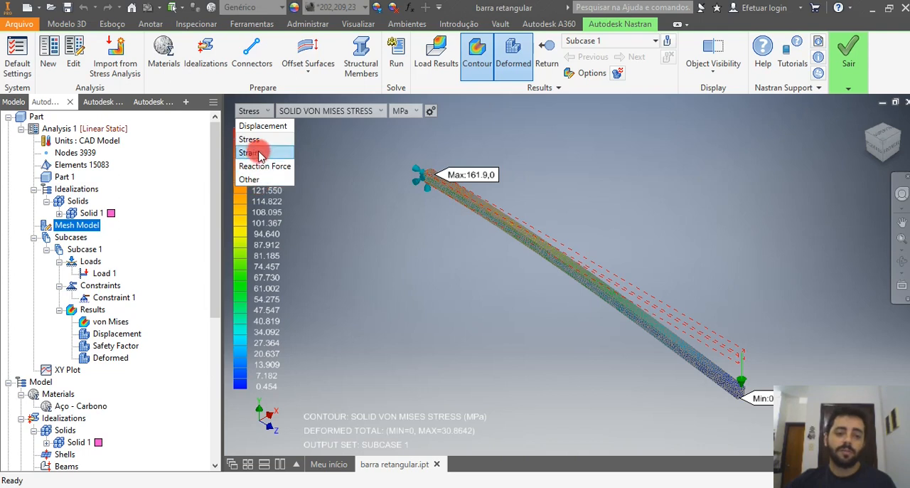
click(270, 114)
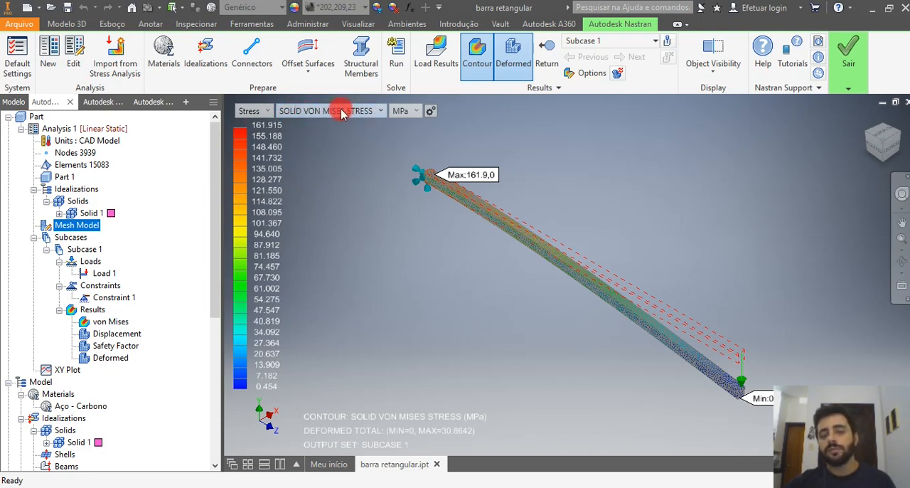
click(379, 111)
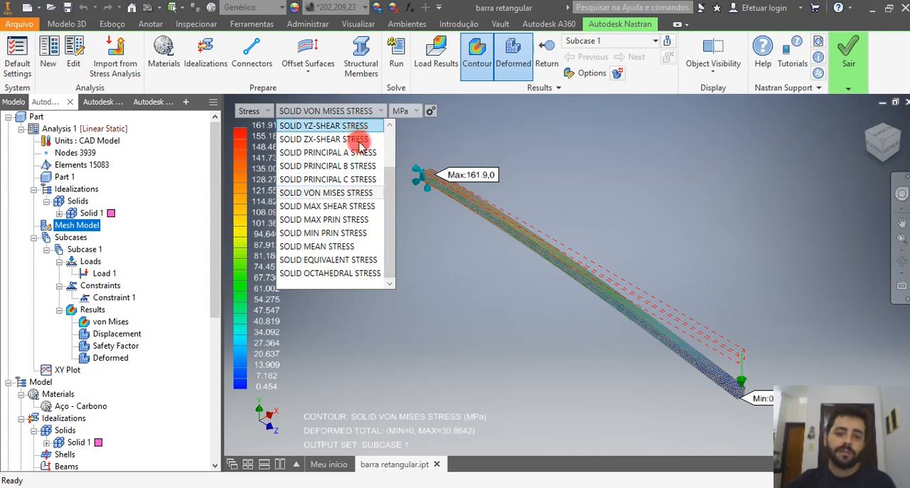
mouse_move(389, 182)
mouse_down()
mouse_move(390, 128)
mouse_move(396, 193)
mouse_up()
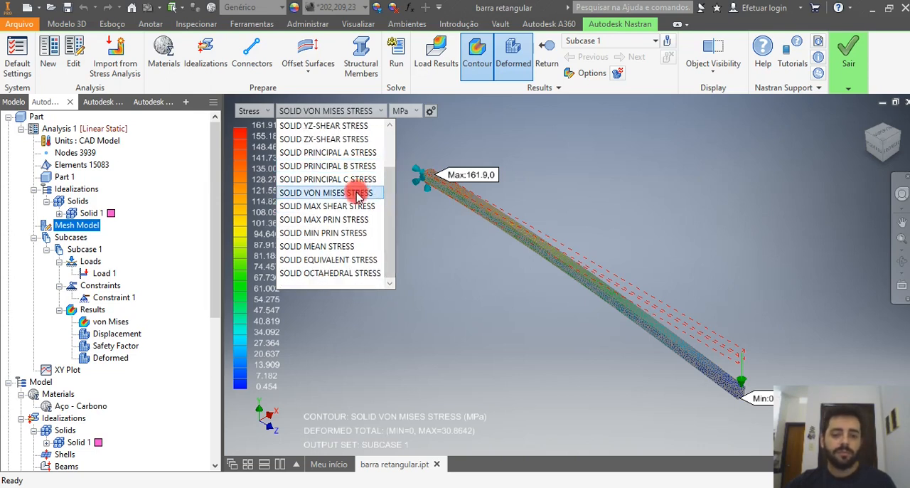
click(358, 195)
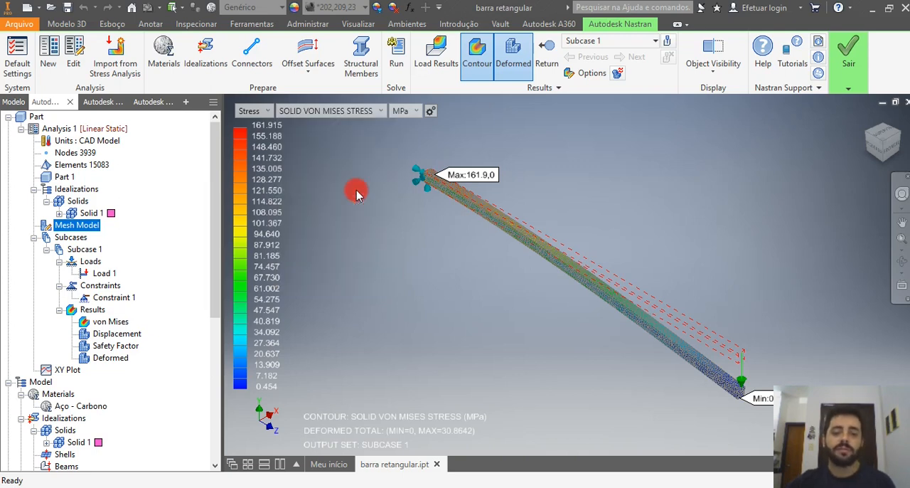
click(418, 111)
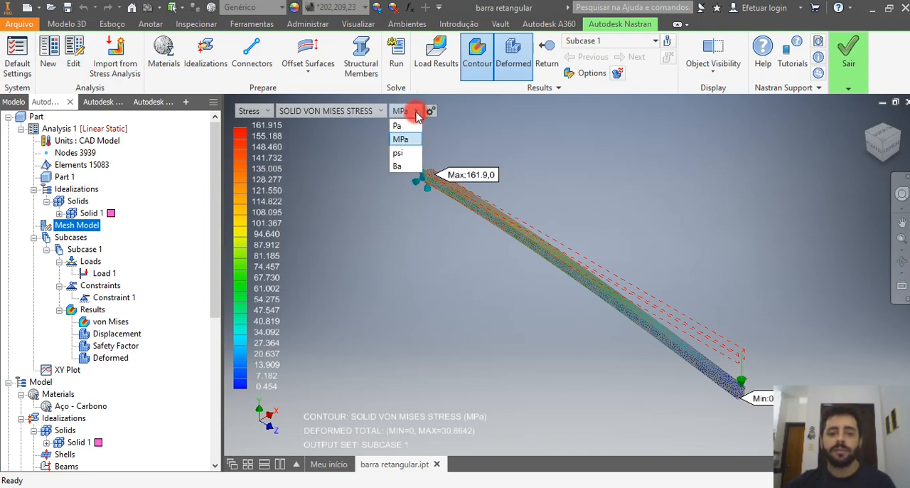
click(417, 114)
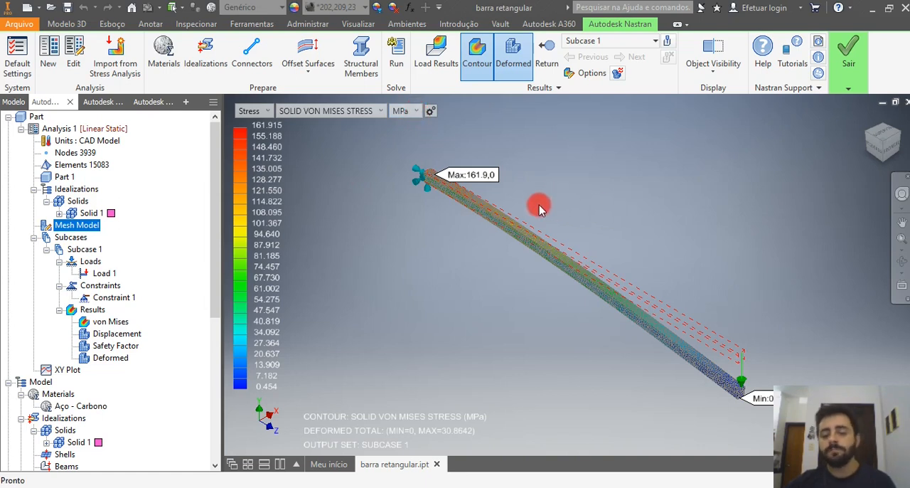
Examine the von Mises stress contour on the deformed bar, comparing the maximum near the fixed end with the minimum at the loaded end.
scroll(427, 177, up, 5)
scroll(441, 180, up, 3)
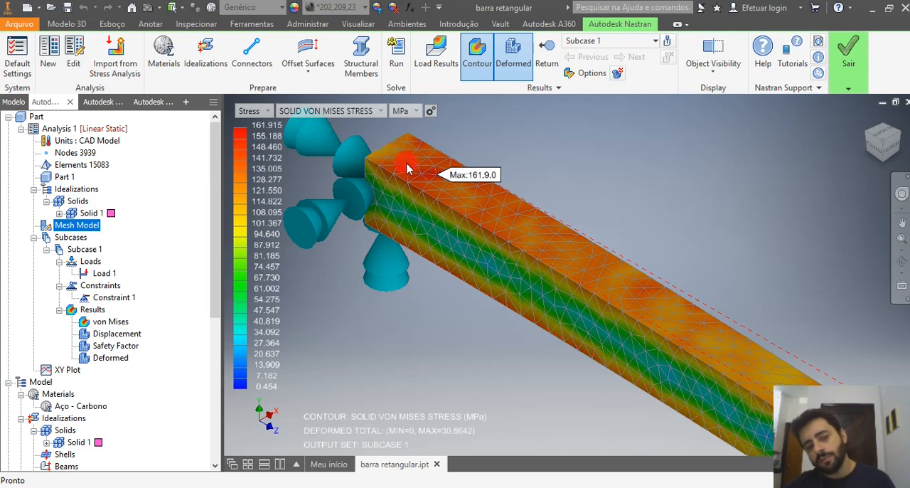
scroll(463, 213, down, 2)
scroll(463, 213, down, 2)
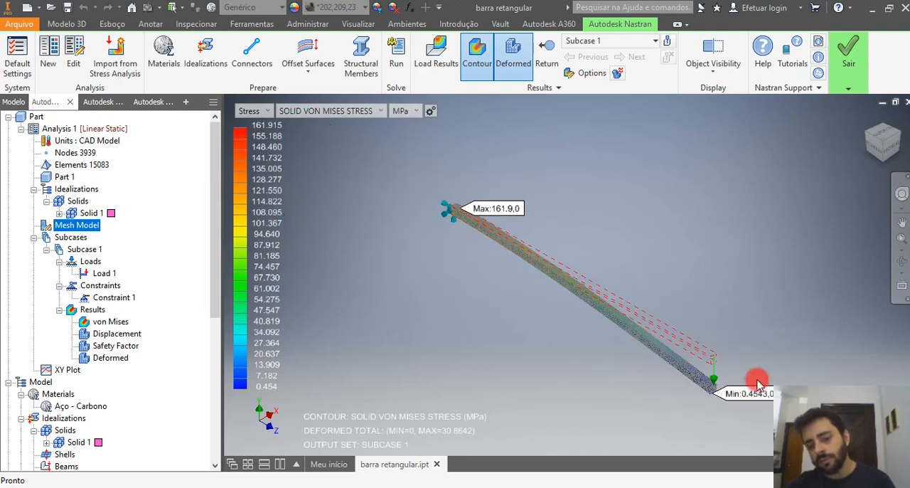
scroll(717, 379, up, 2)
scroll(682, 399, up, 2)
scroll(667, 382, up, 1)
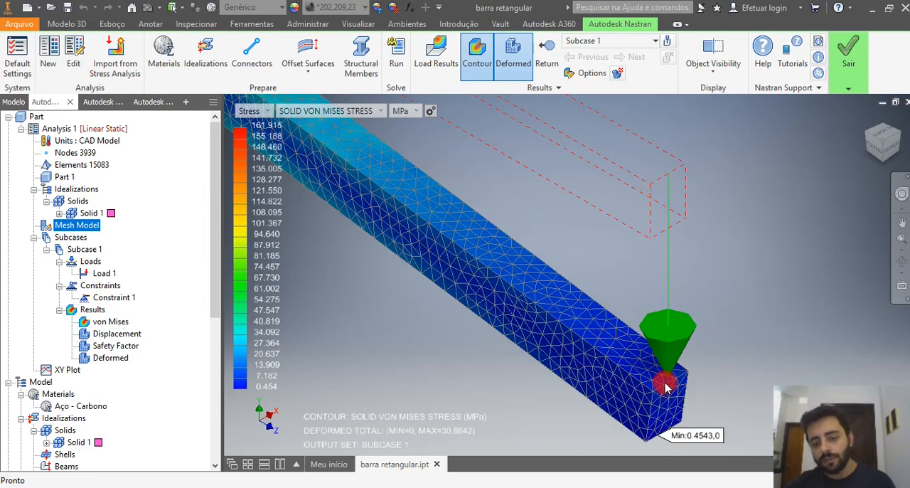
scroll(665, 377, up, 2)
scroll(651, 373, down, 2)
scroll(644, 378, down, 4)
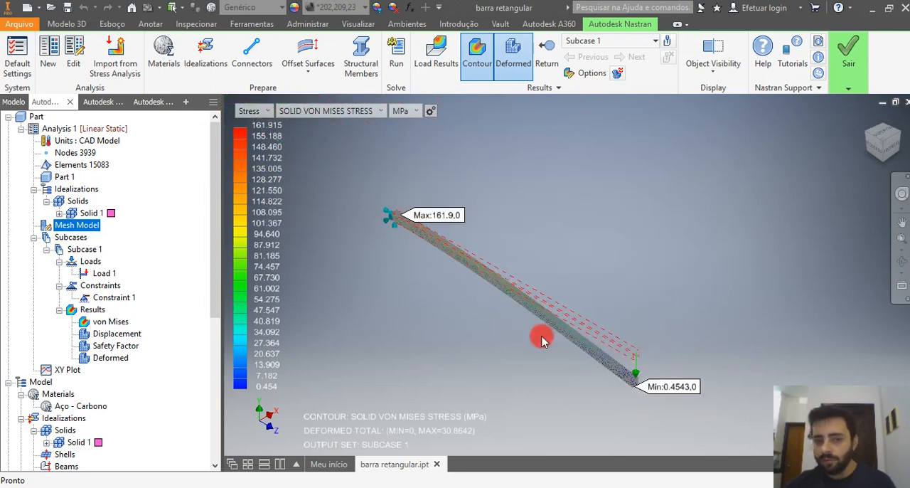
scroll(399, 207, up, 3)
scroll(429, 261, up, 2)
scroll(412, 238, up, 2)
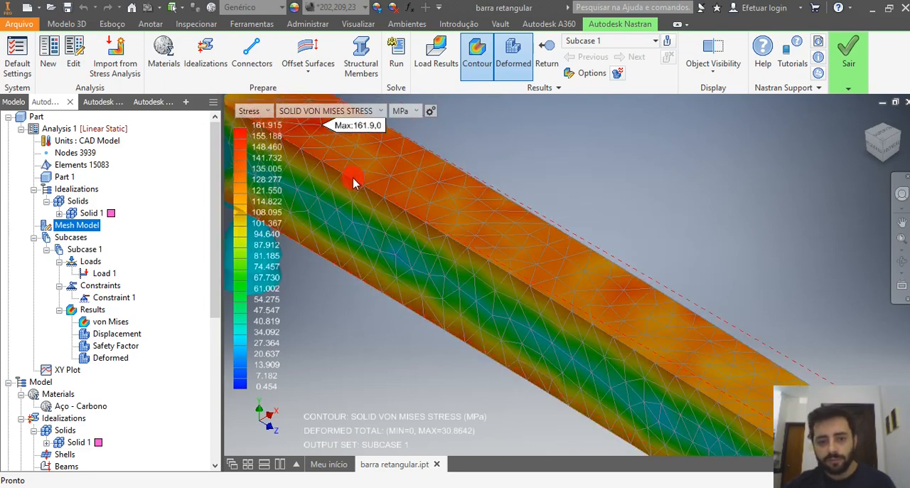
scroll(335, 170, up, 2)
scroll(565, 270, down, 2)
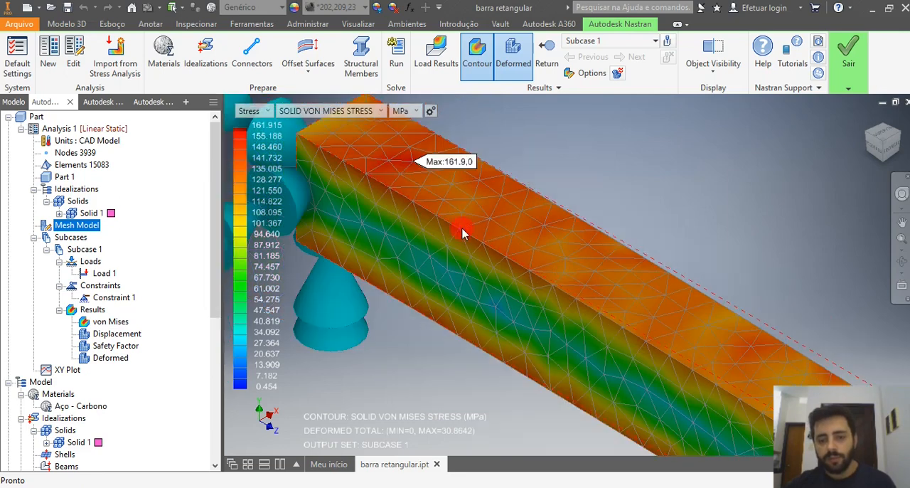
scroll(398, 178, down, 2)
scroll(402, 165, up, 2)
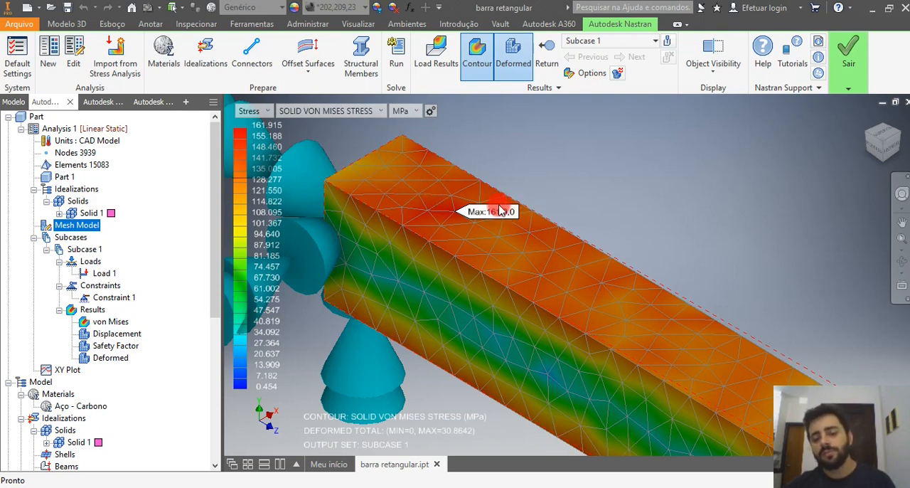
Inspect how the von Mises stress contour varies along the bar's full length, including close views of the fixed support and the loaded tip.
scroll(496, 212, down, 2)
scroll(496, 213, down, 6)
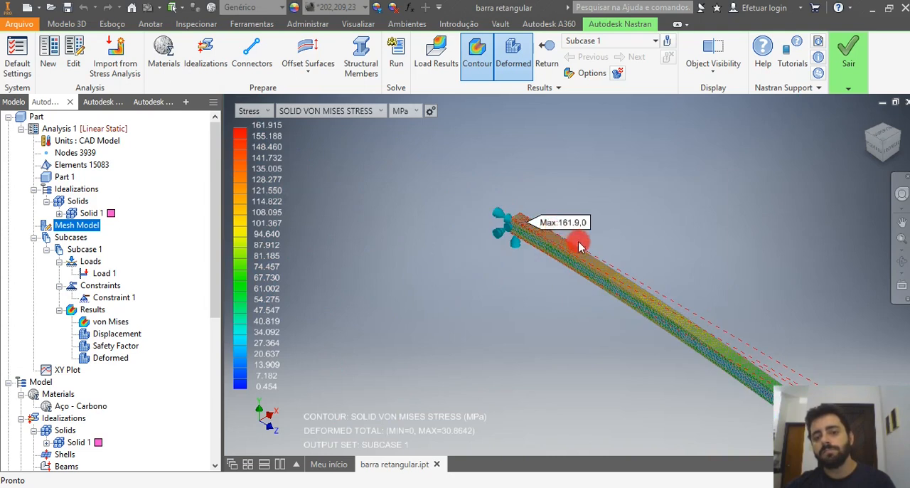
scroll(757, 341, up, 3)
scroll(601, 268, down, 4)
scroll(691, 335, up, 5)
scroll(665, 326, up, 3)
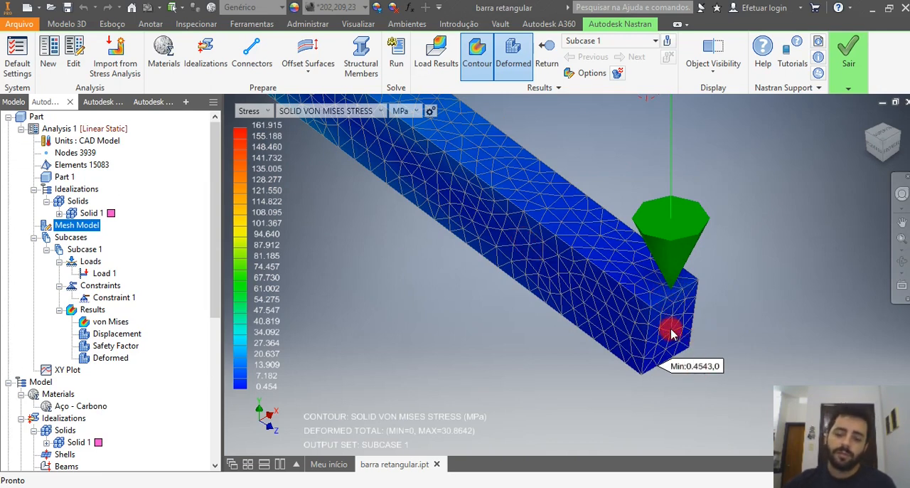
scroll(670, 350, down, 2)
scroll(569, 319, down, 2)
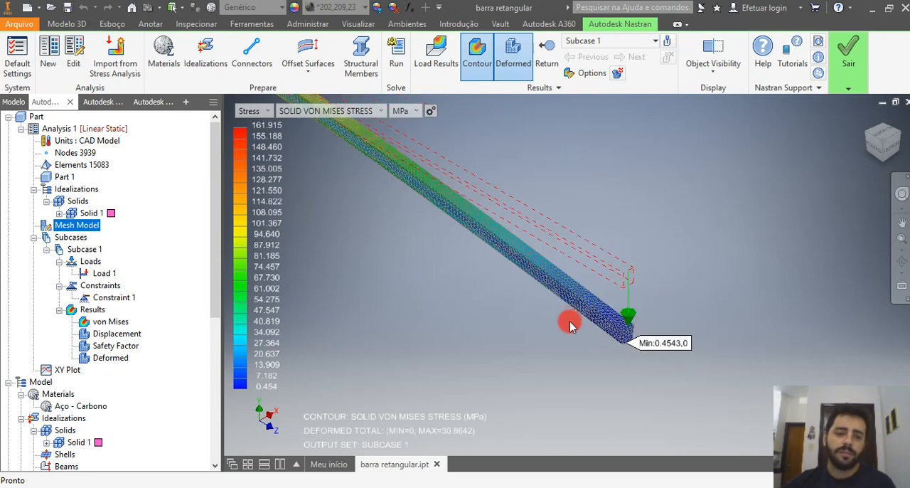
scroll(520, 295, down, 1)
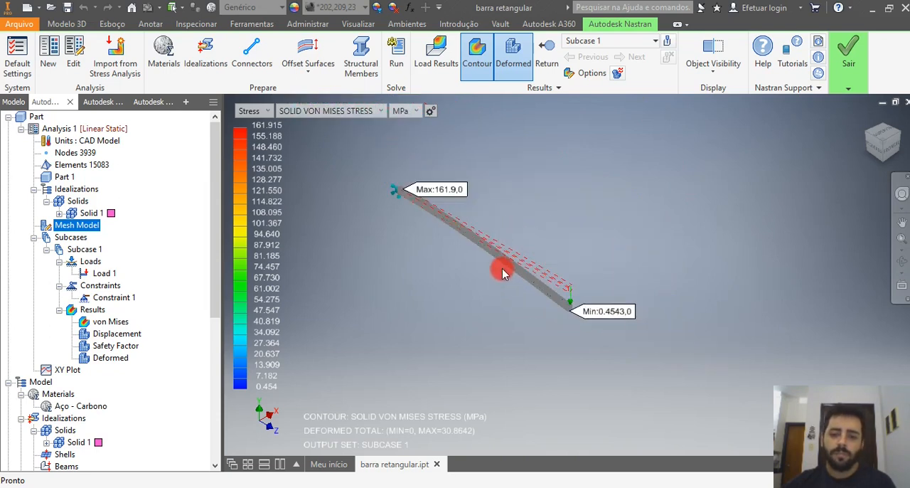
scroll(459, 229, up, 2)
scroll(313, 168, up, 2)
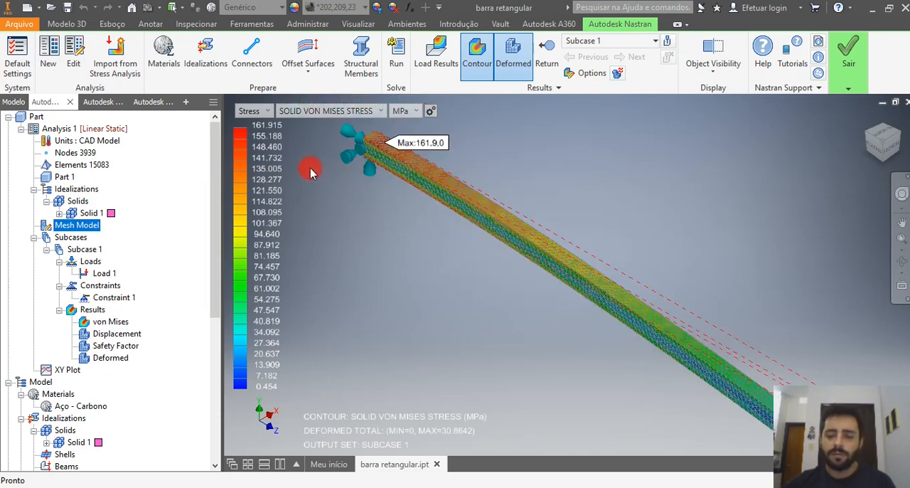
scroll(359, 194, down, 1)
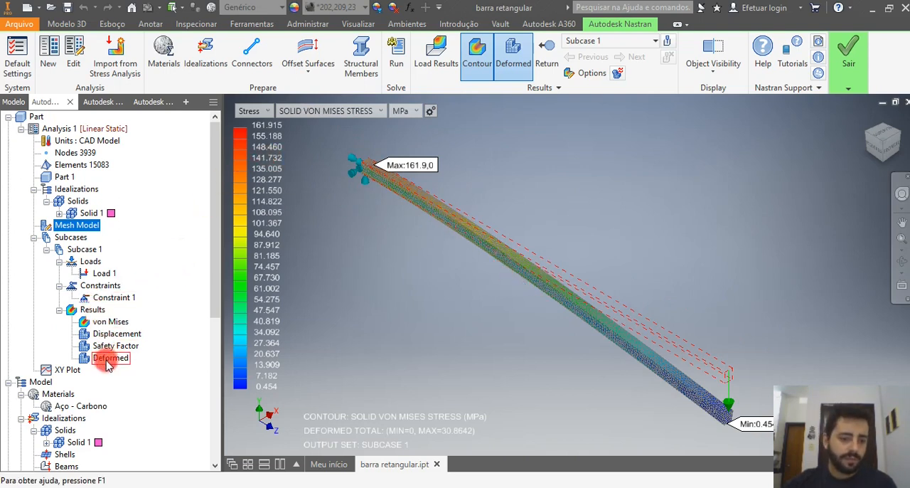
Display the Displacement result, review the available result types, and set the displacement component to ALONG Y-AXIS.
click(100, 336)
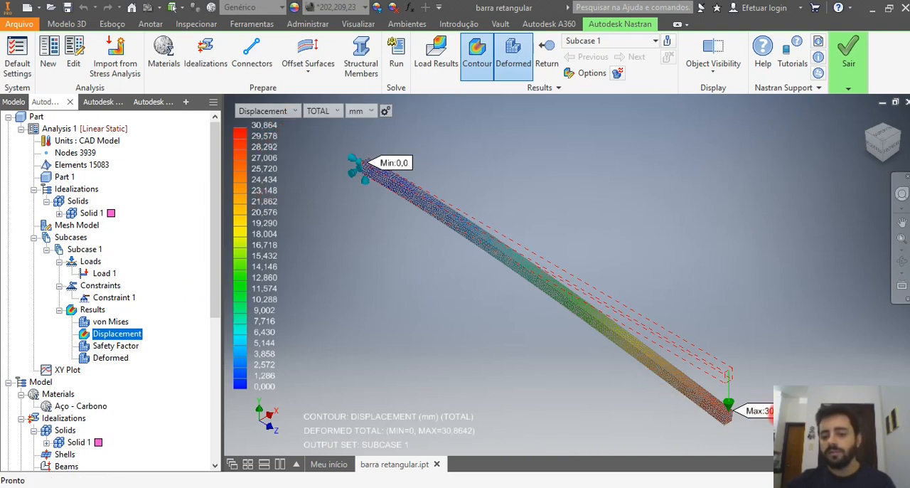
scroll(727, 402, up, 4)
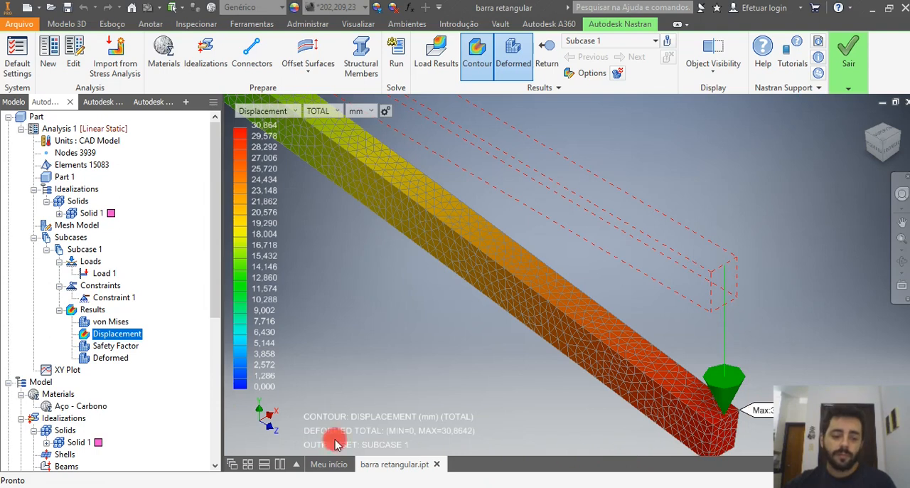
click(293, 114)
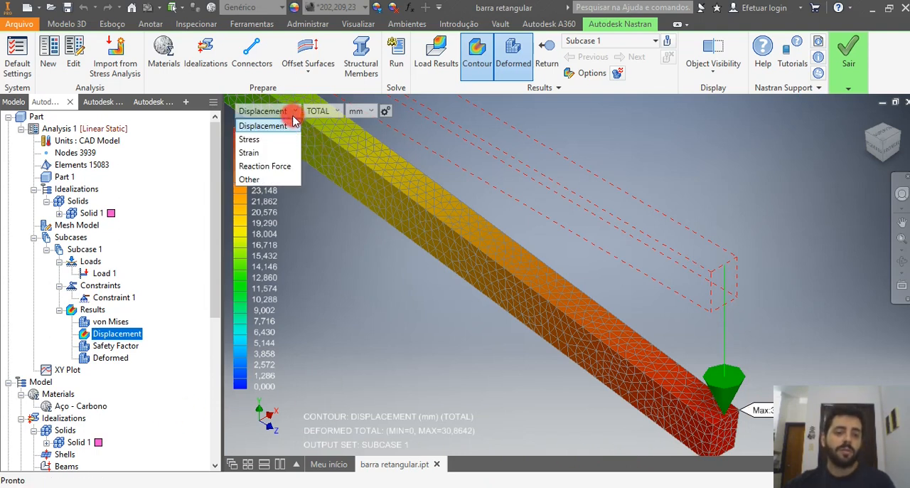
click(294, 113)
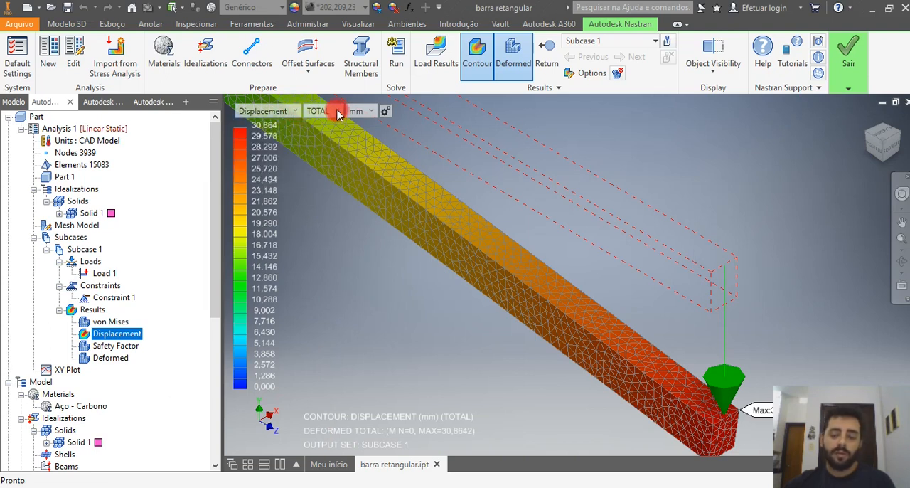
click(338, 114)
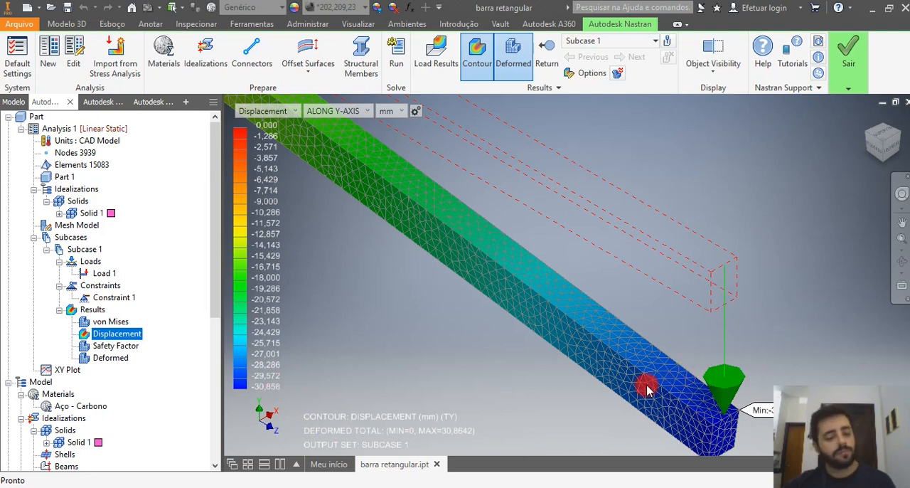
Examine the Y-axis displacement contour in mm on the deformed bar, comparing the loaded tip with the fixed end.
scroll(696, 405, up, 1)
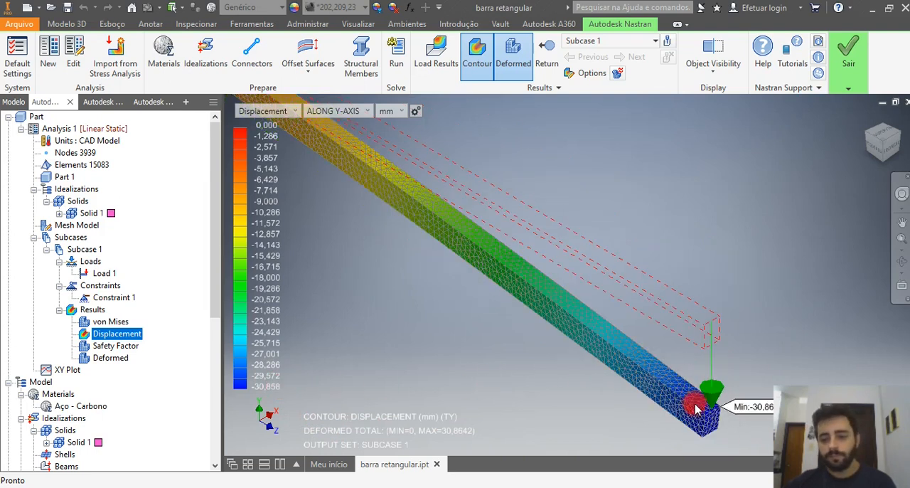
scroll(618, 391, up, 1)
scroll(699, 388, up, 2)
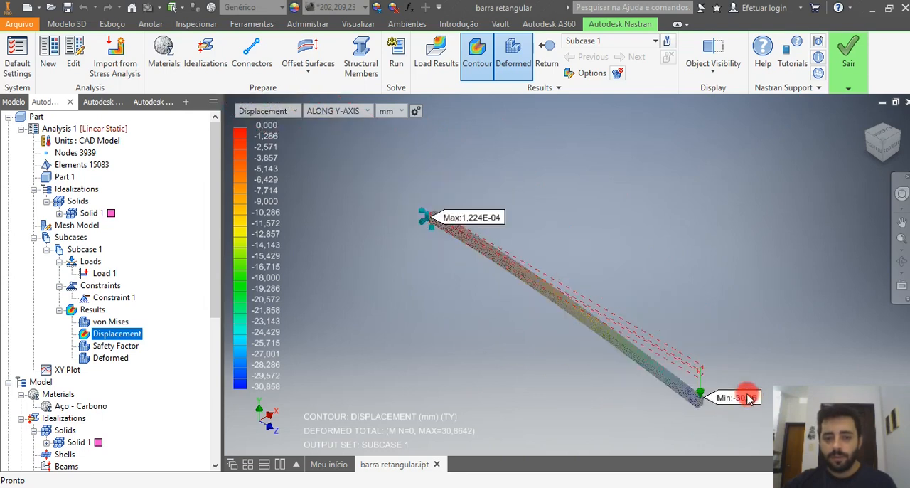
scroll(739, 391, up, 2)
scroll(693, 377, down, 3)
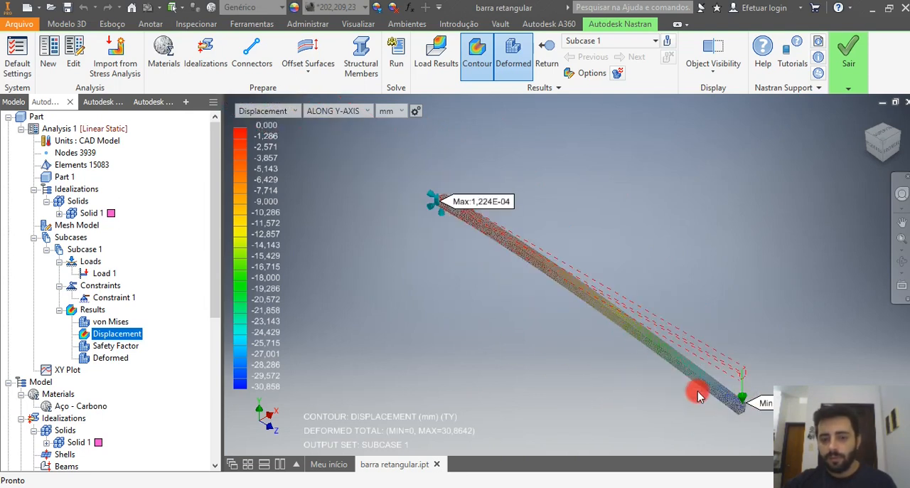
scroll(647, 380, down, 3)
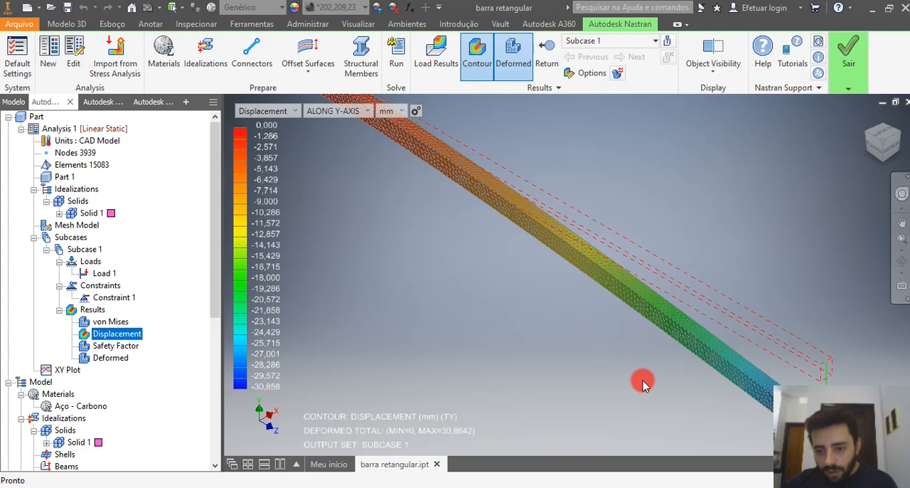
scroll(645, 383, up, 3)
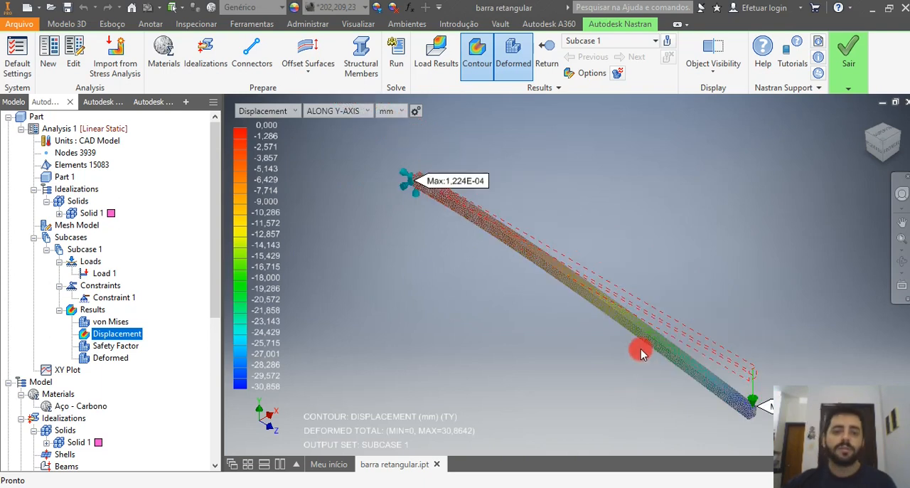